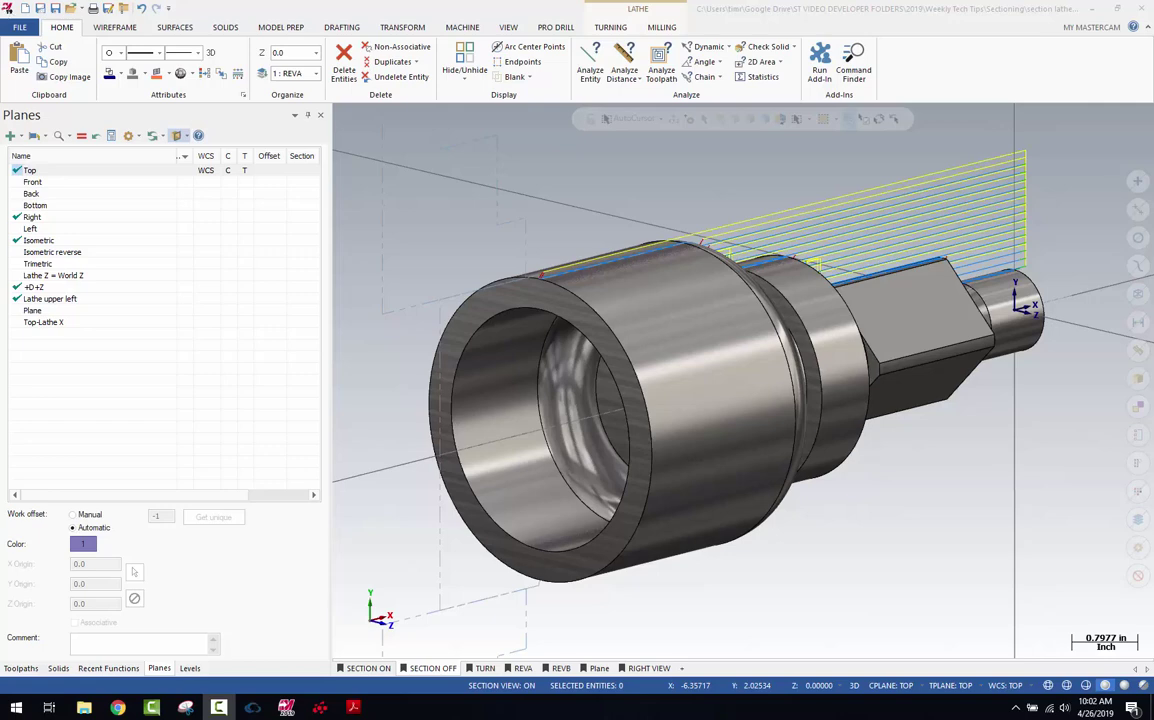
- Turn on the Top plane's Section cell so the part is cut open along Top
click(159, 669)
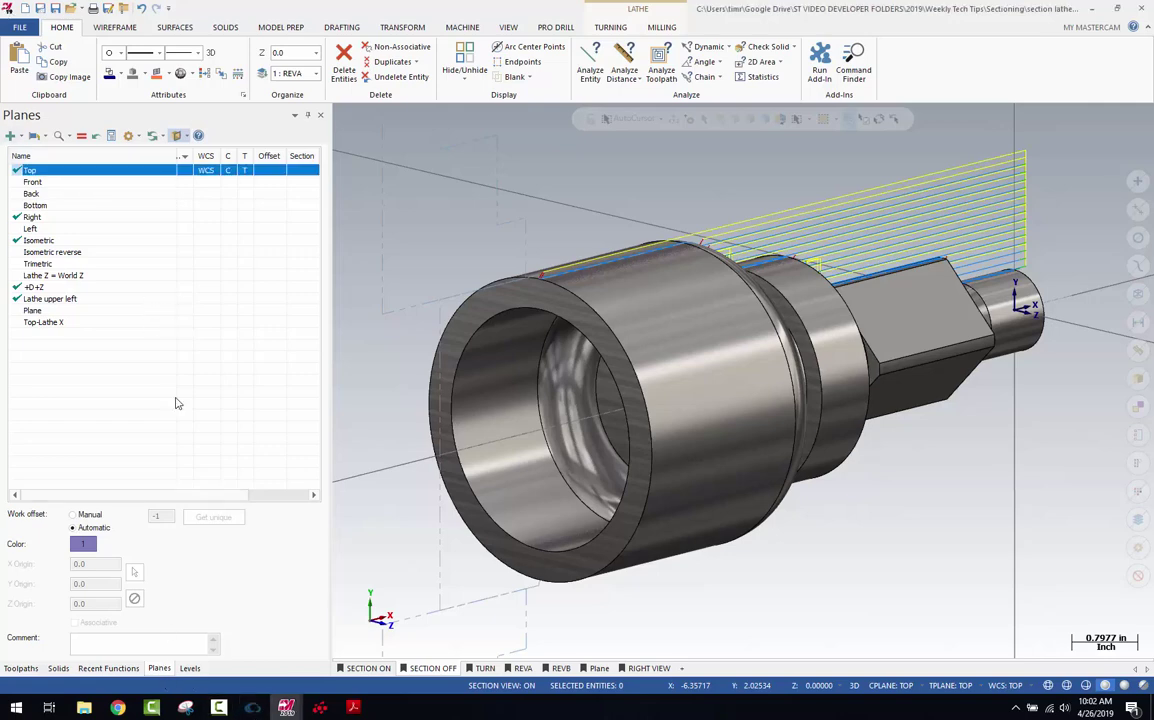
click(186, 140)
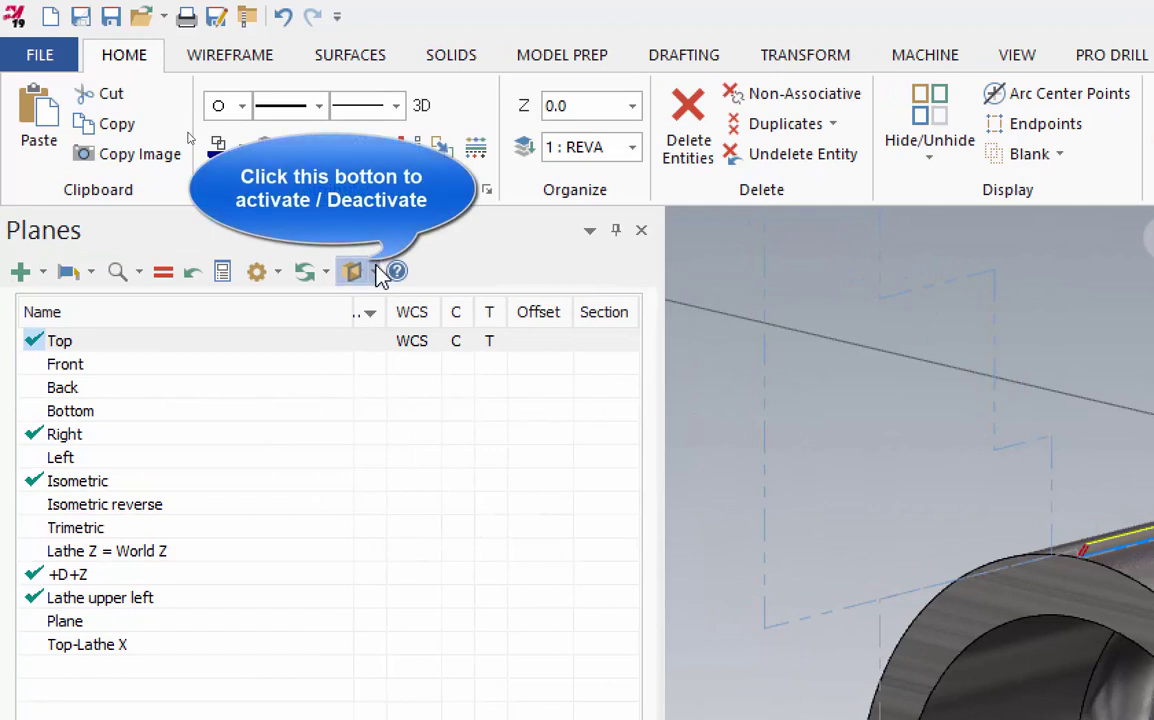
click(377, 272)
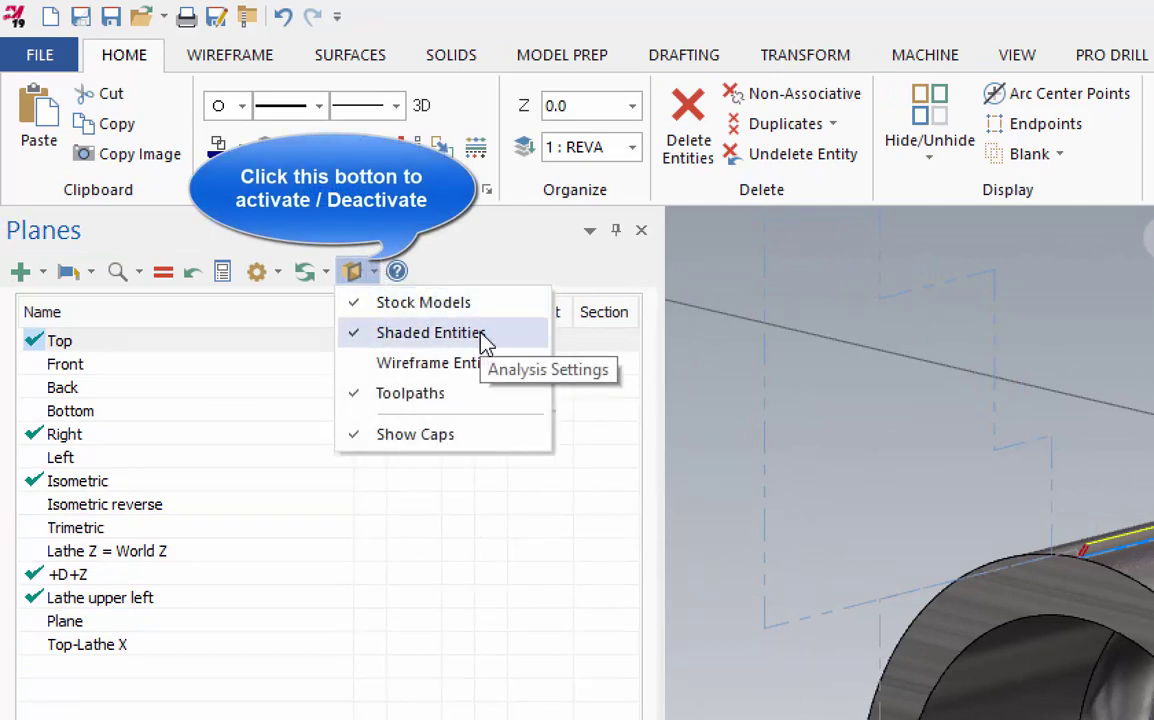
click(479, 247)
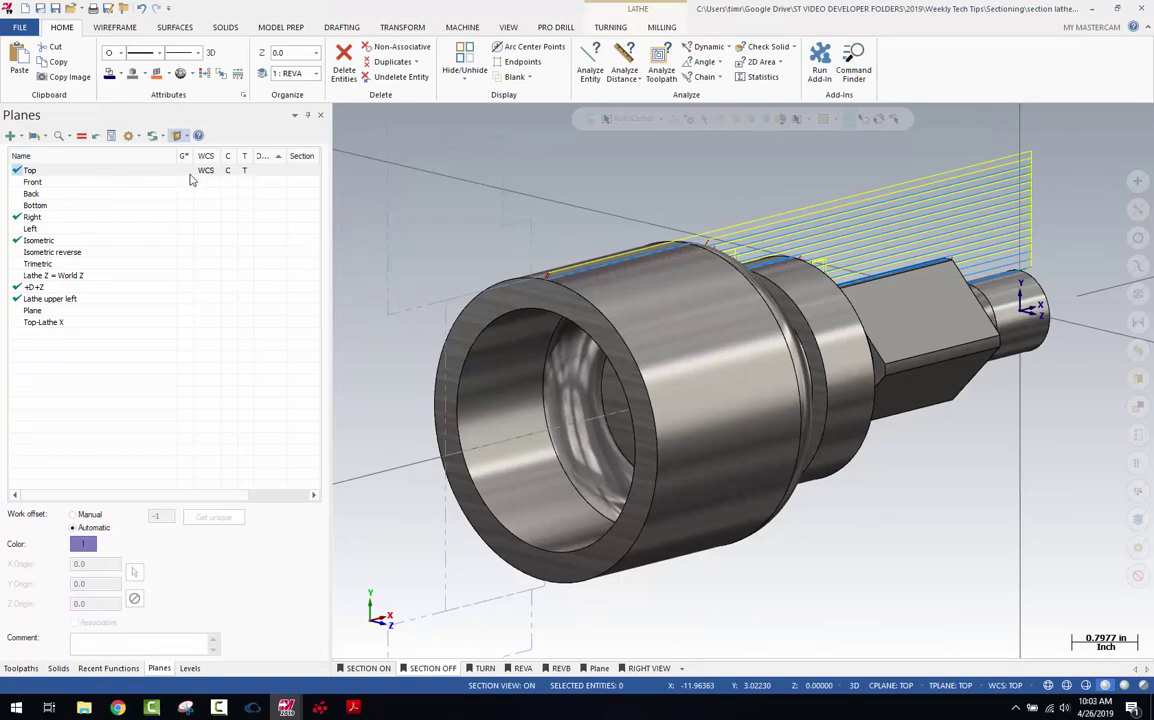
click(304, 171)
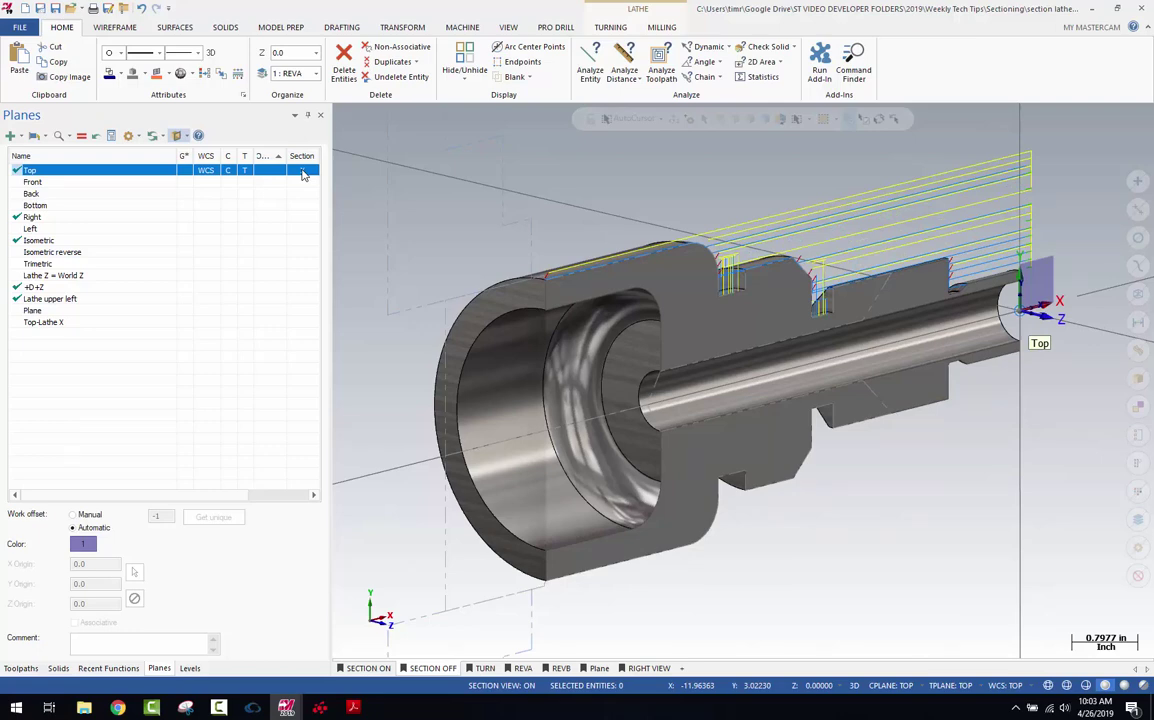
scroll(540, 212, up, 1)
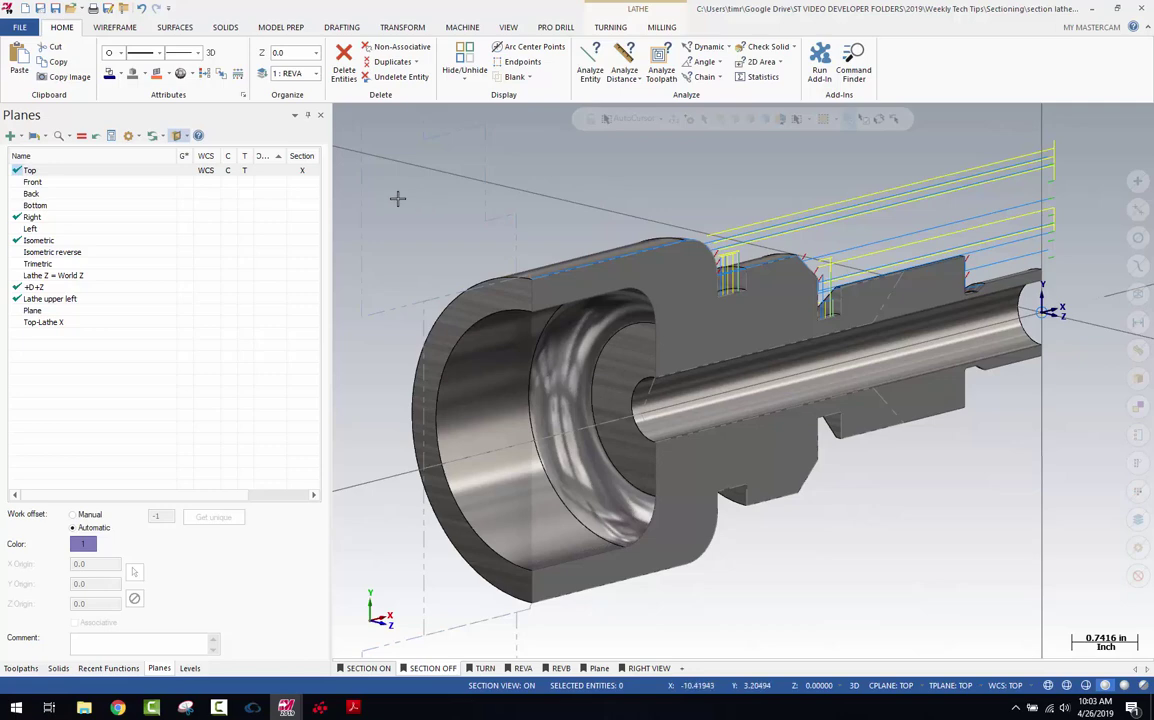
click(302, 253)
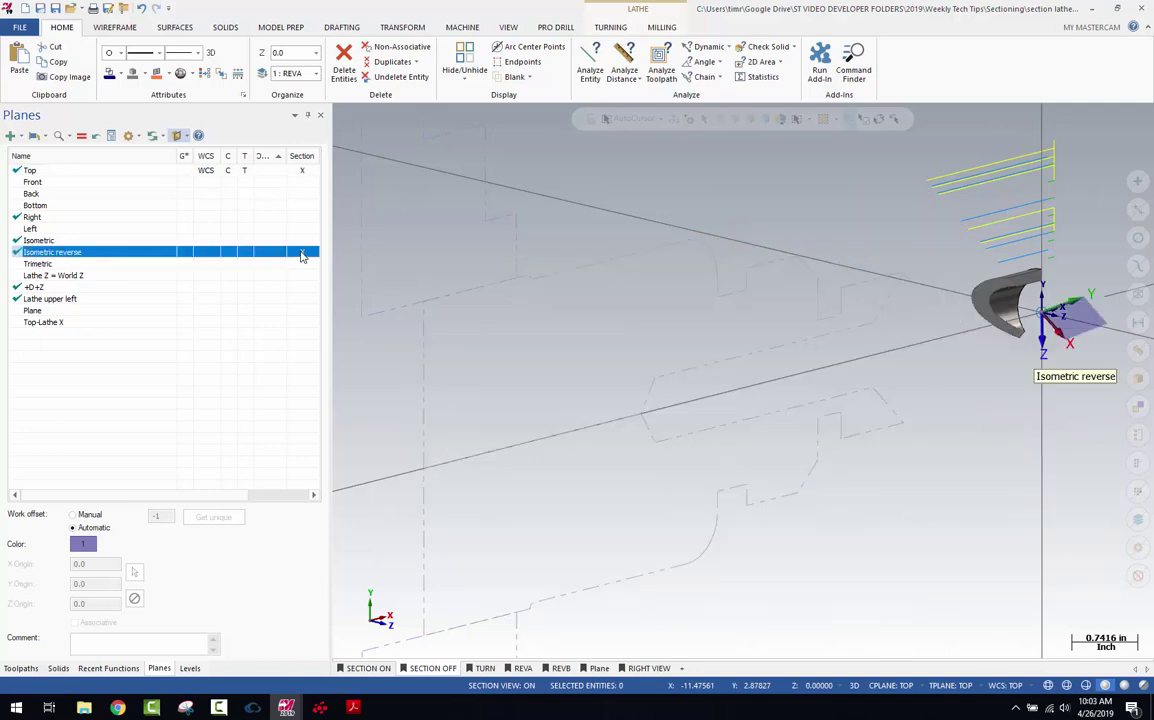
click(303, 241)
click(304, 229)
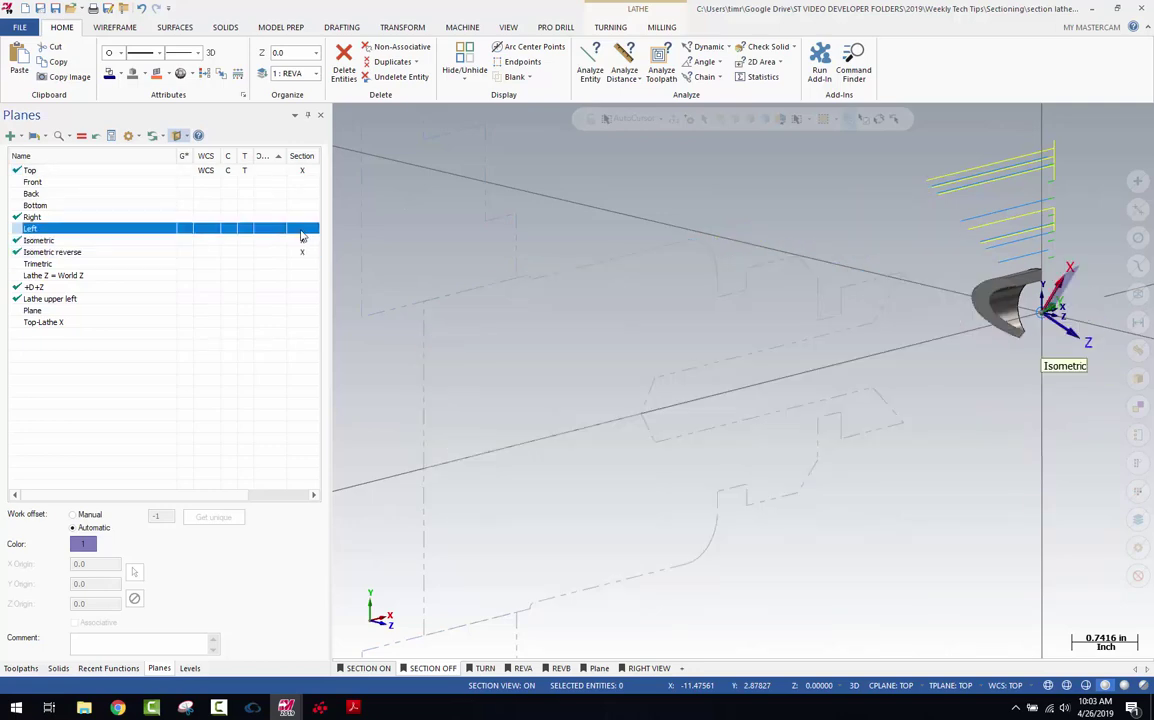
click(303, 241)
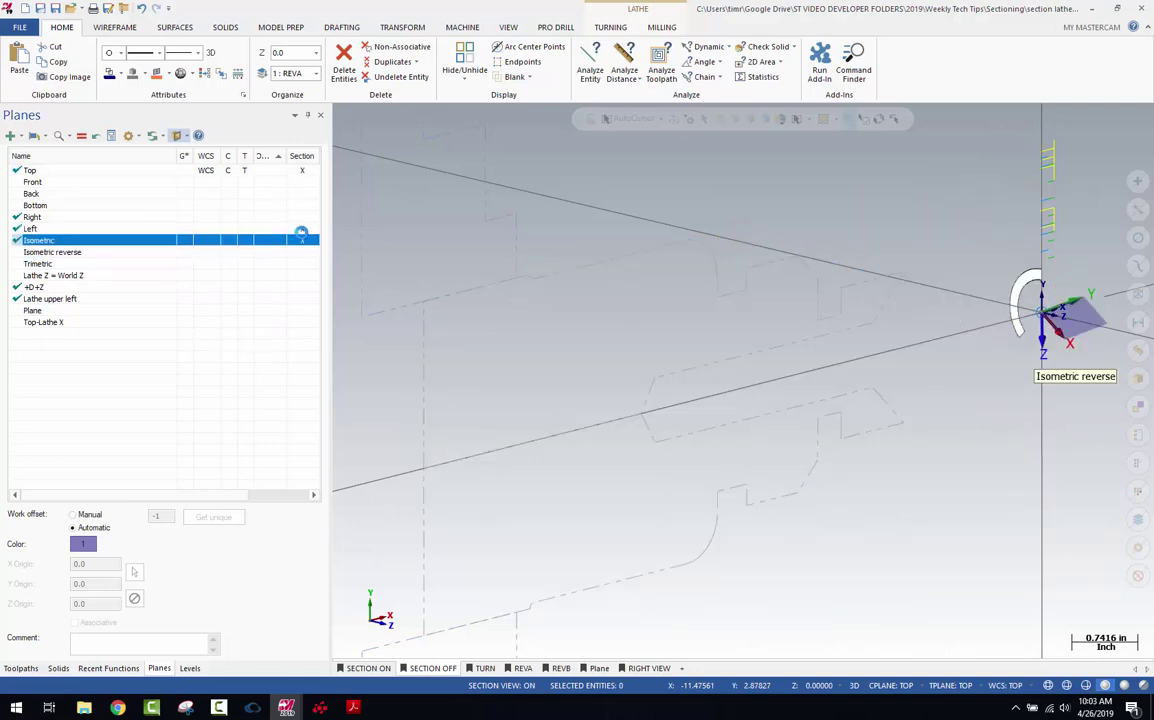
click(304, 229)
click(303, 264)
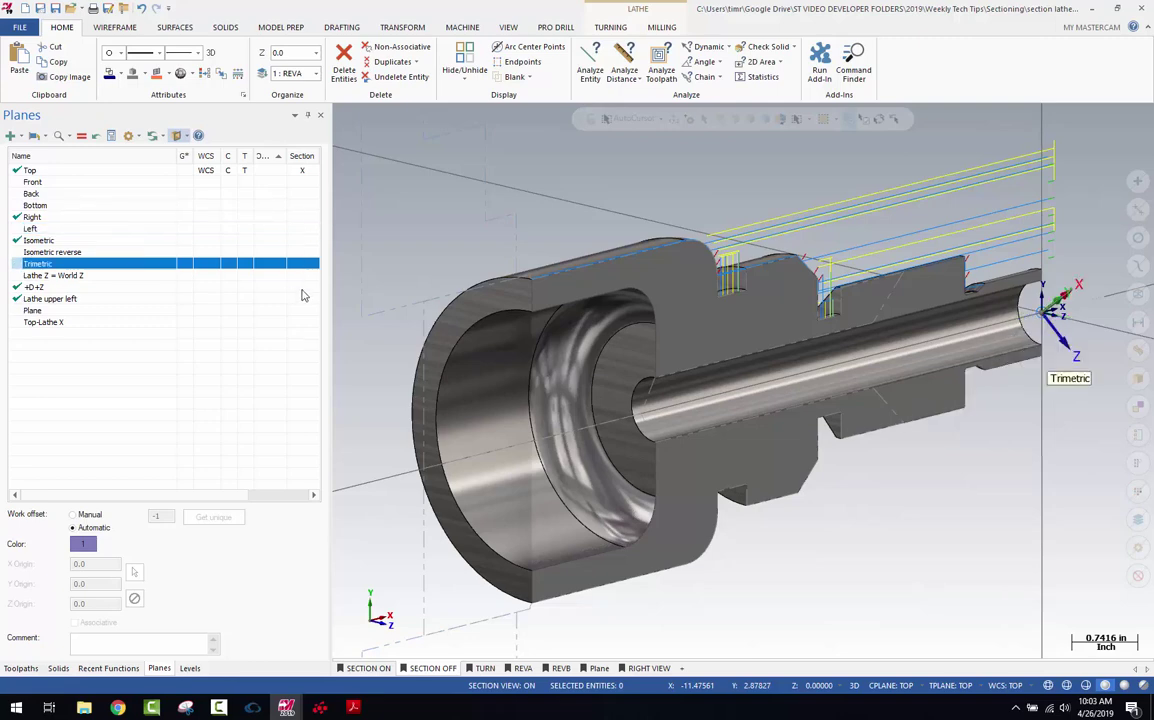
click(299, 287)
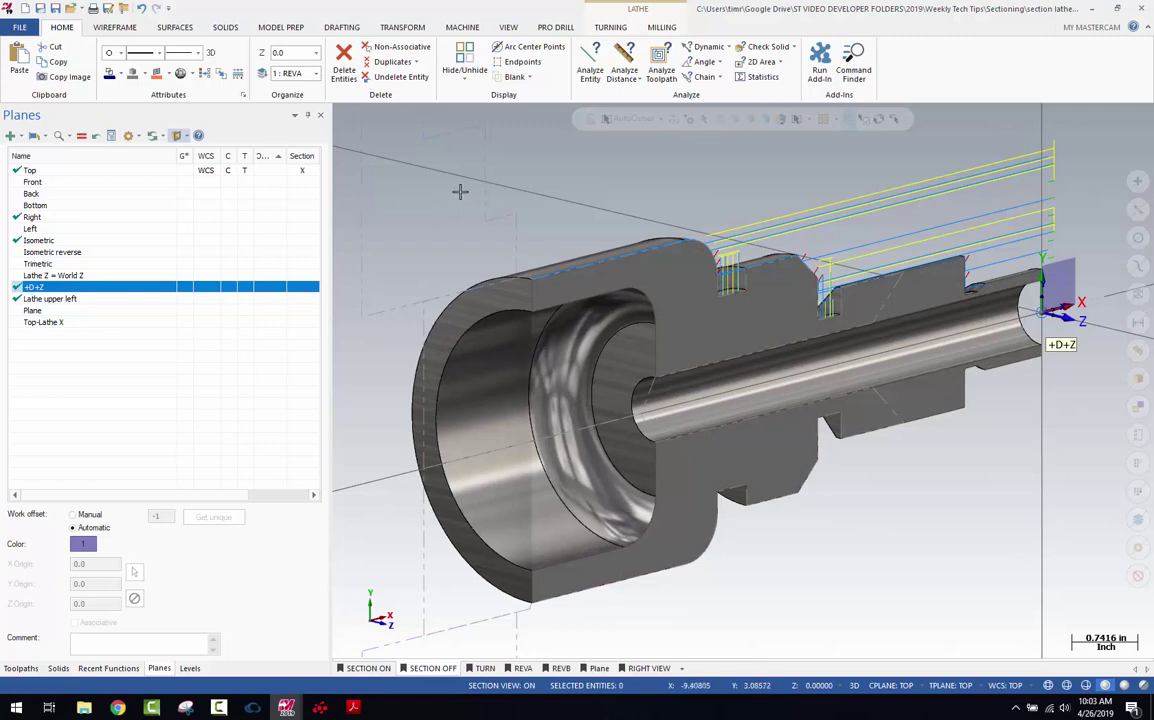
click(186, 136)
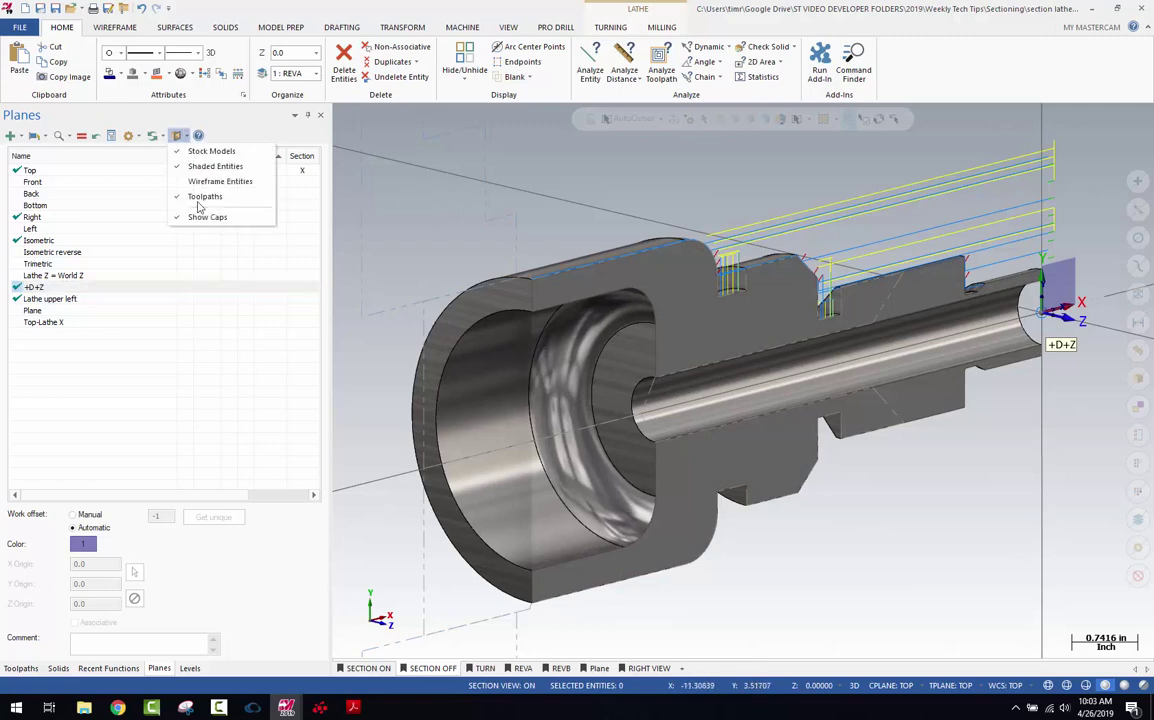
- Toggle the hatched section caps, then switch off sectioning by the Top plane
click(178, 197)
scroll(705, 278, up, 3)
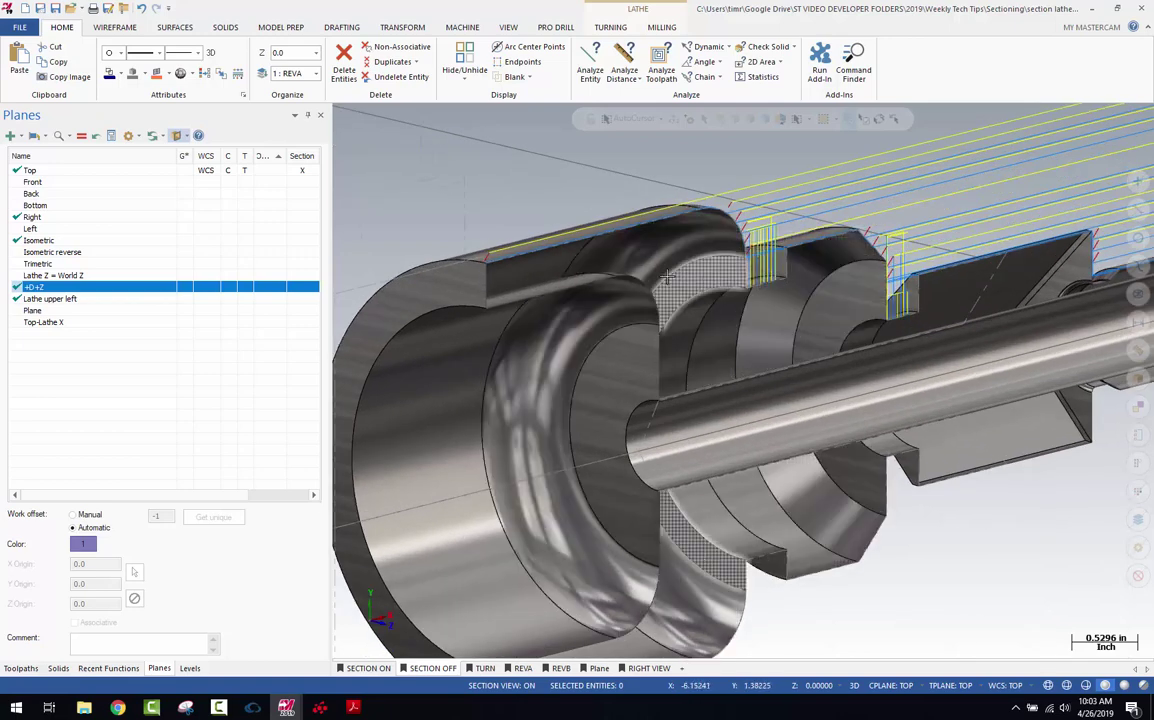
scroll(800, 274, down, 3)
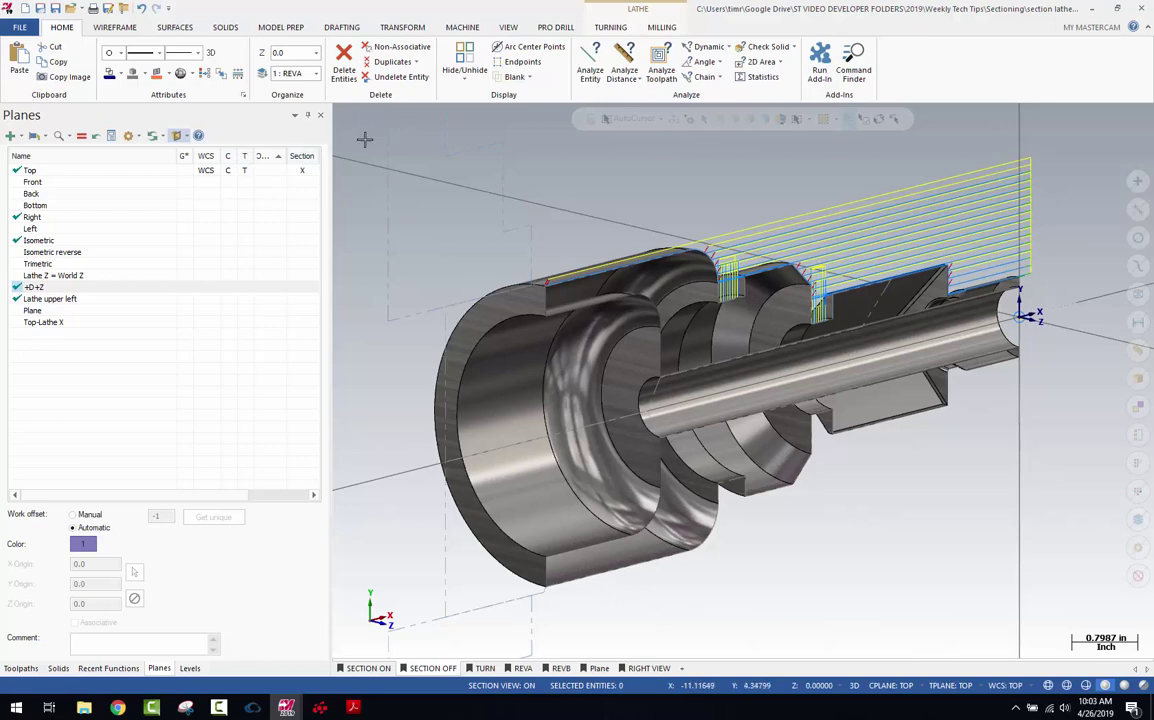
click(184, 136)
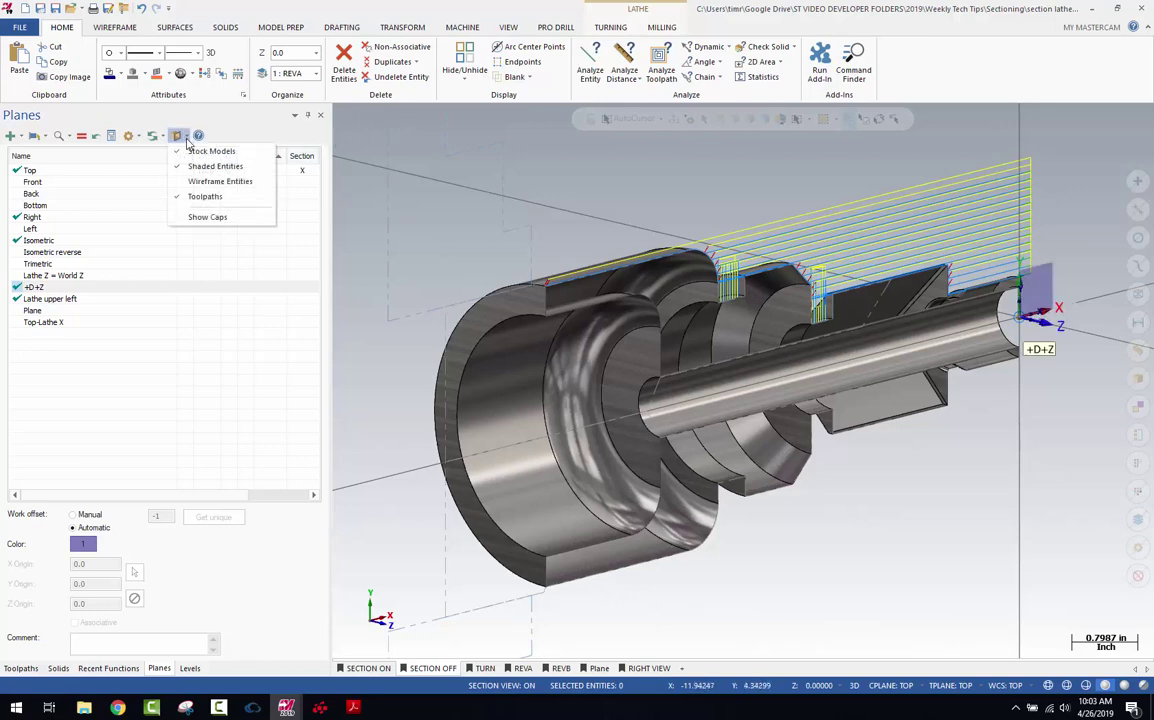
click(200, 216)
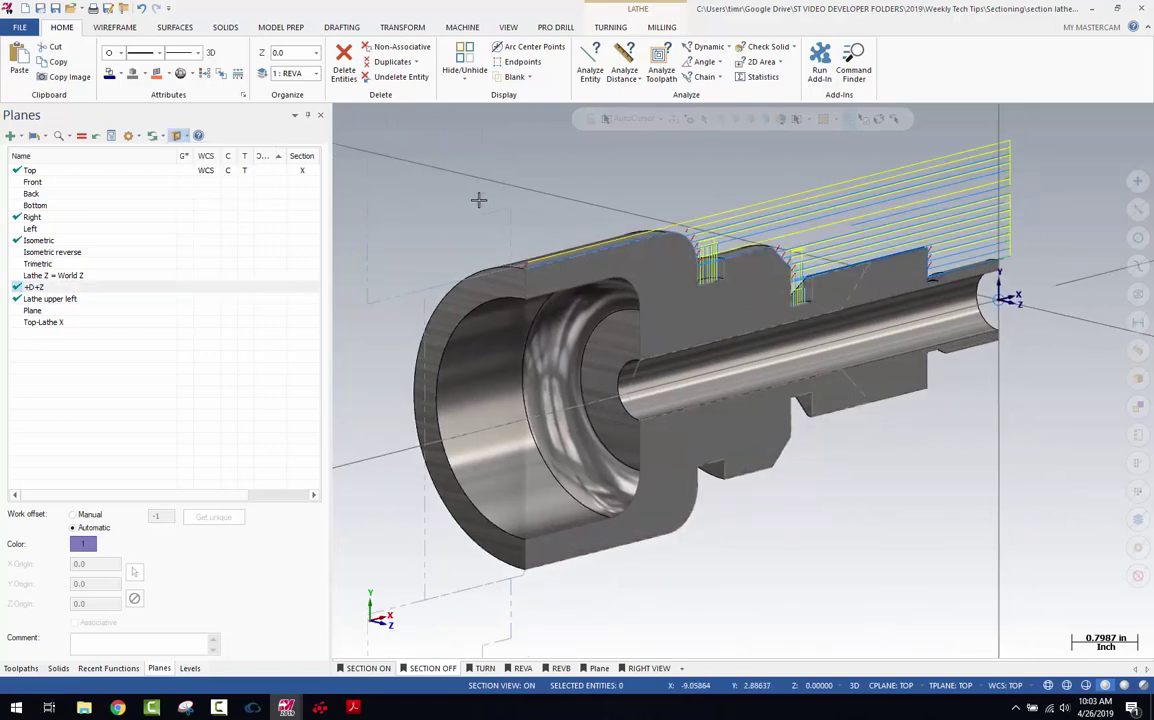
click(302, 170)
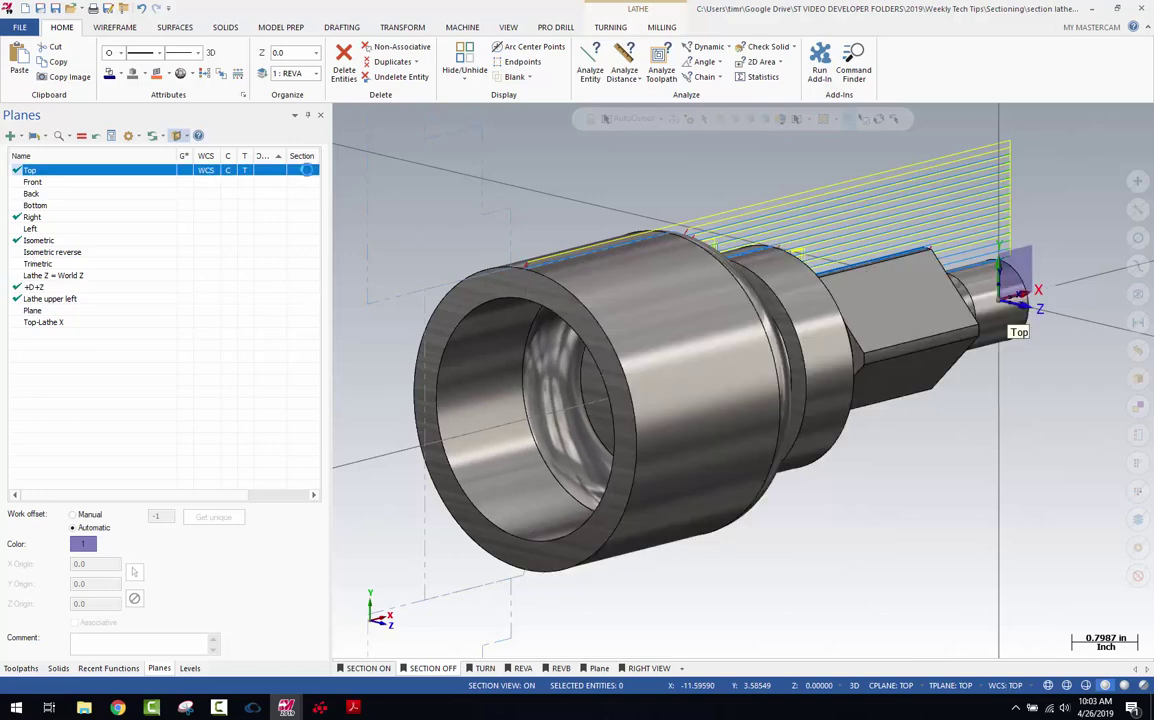
- Define a new plane 'section 1' on the shaft flat, set as section rather than construction plane
click(380, 618)
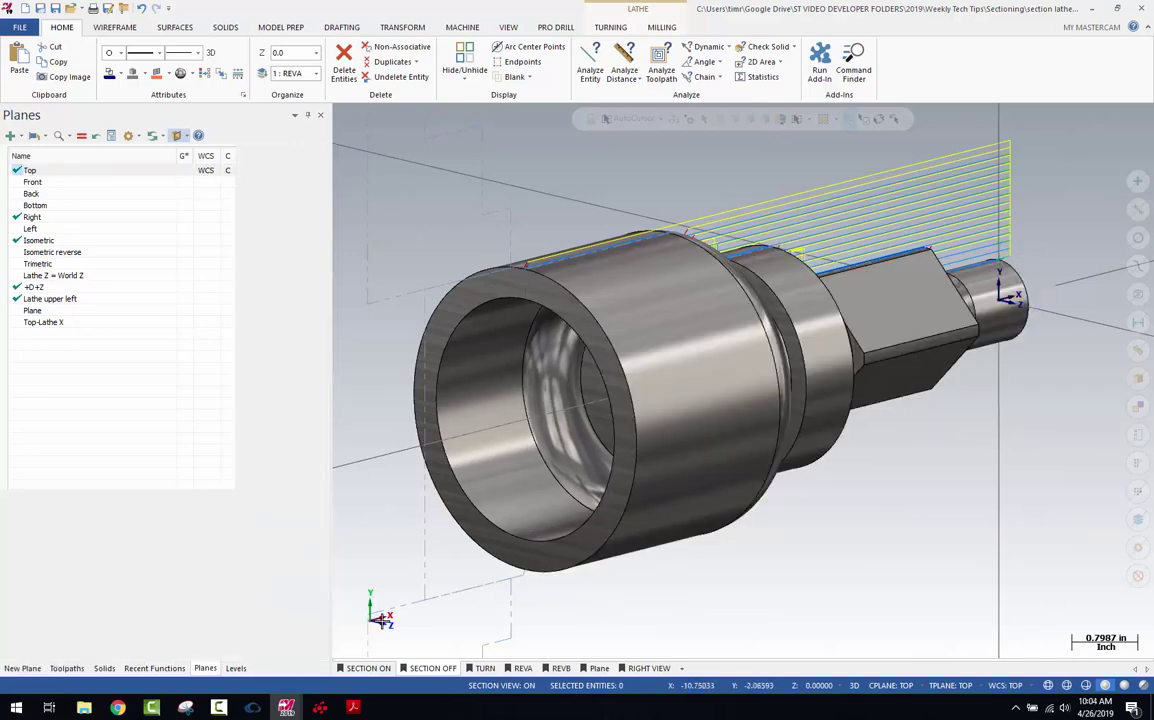
click(899, 314)
drag(62, 201, 15, 201)
text(section 1)
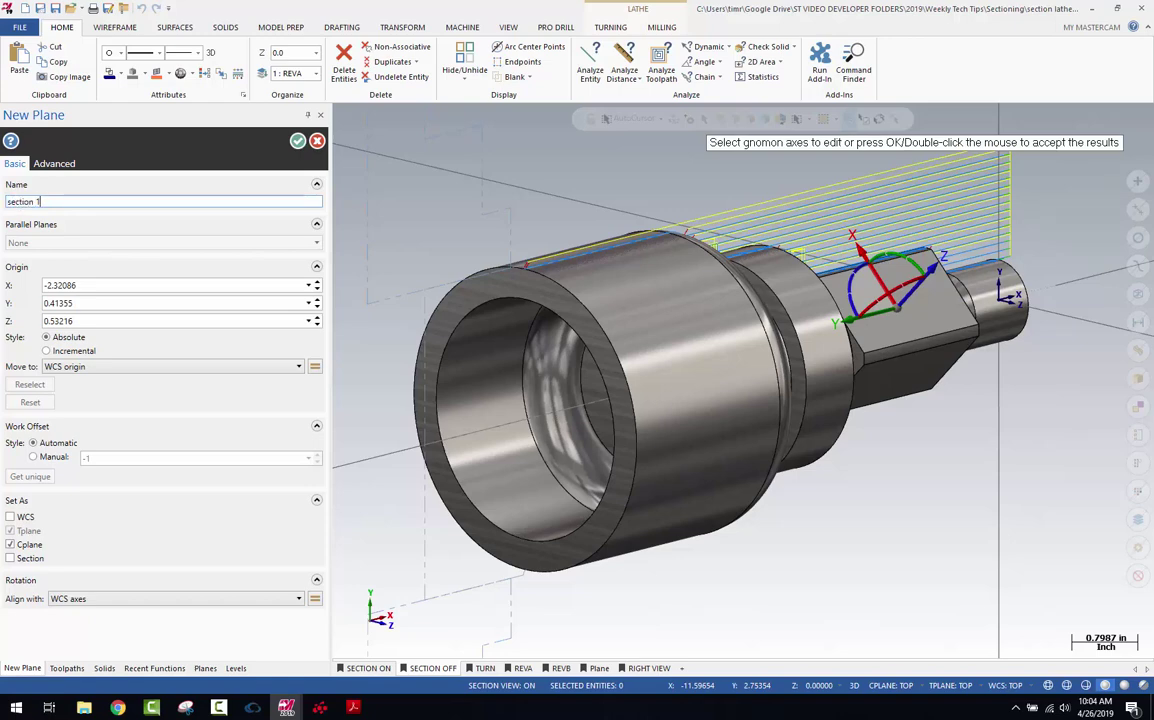
click(11, 545)
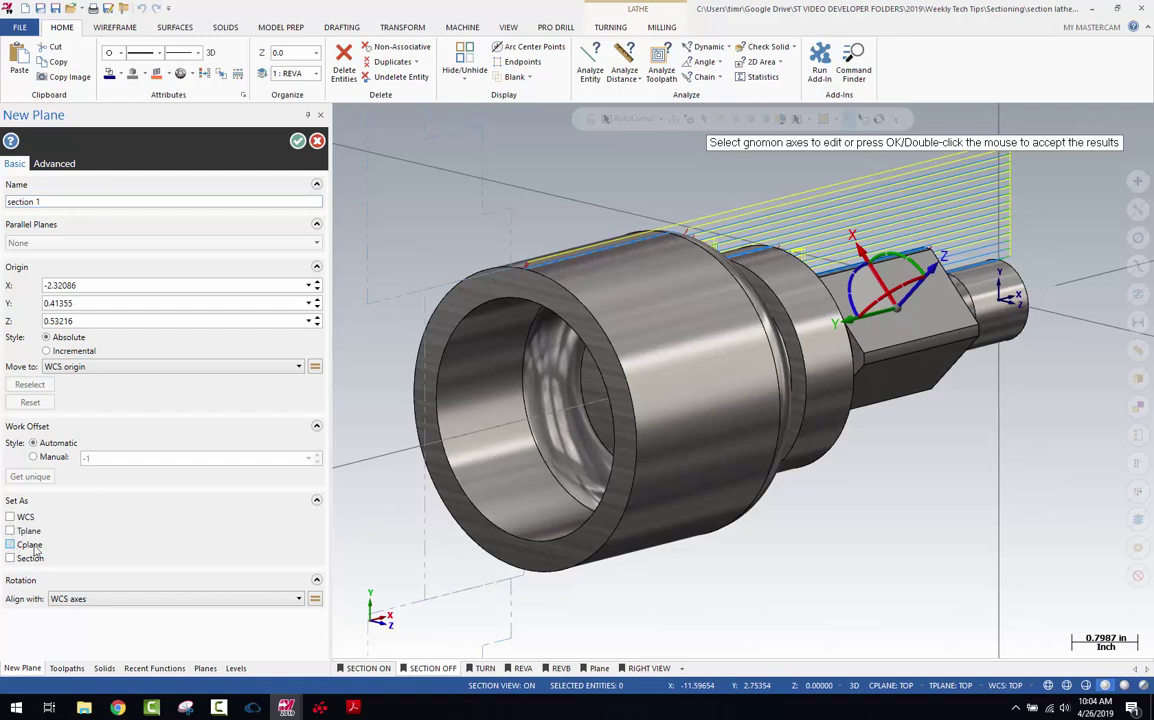
click(10, 558)
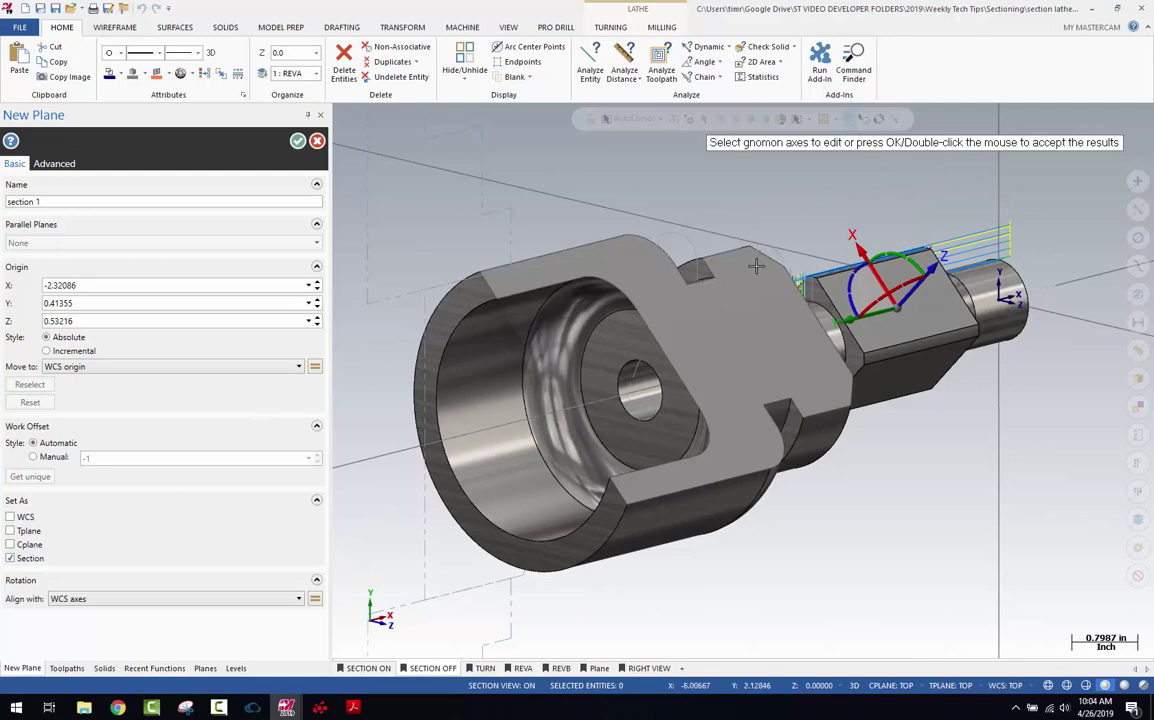
- Move the section 1 gnomon along its axis and rotate it into the desired orientation
click(917, 297)
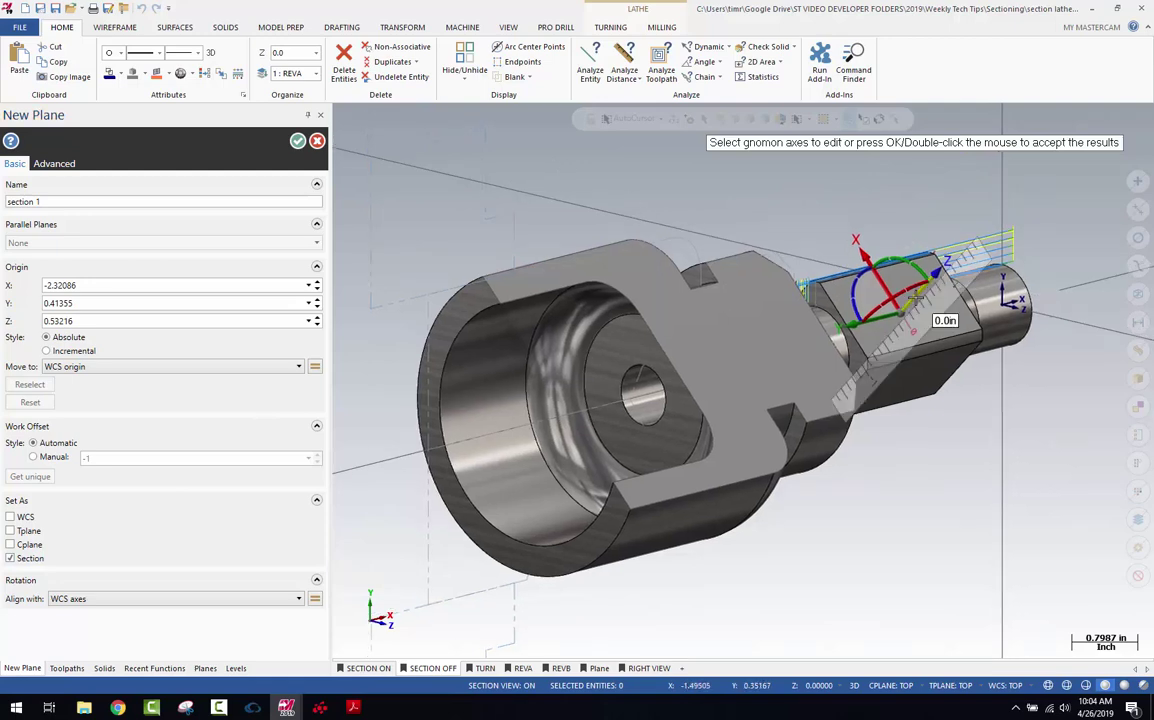
click(917, 297)
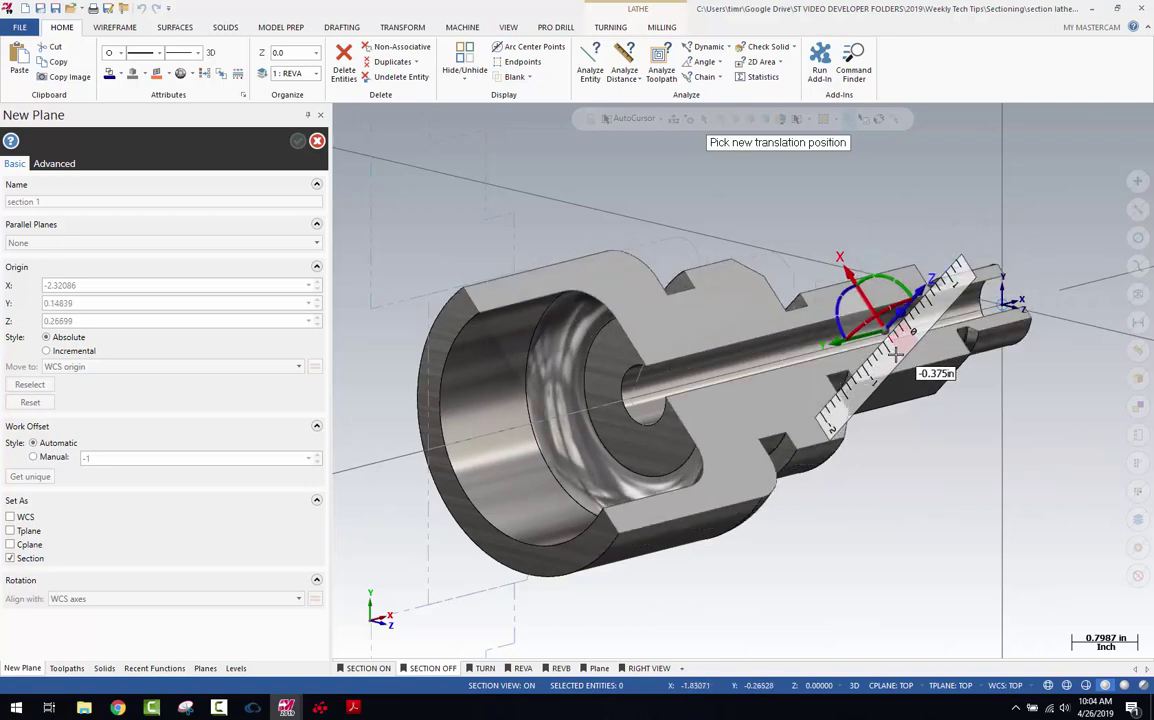
click(903, 342)
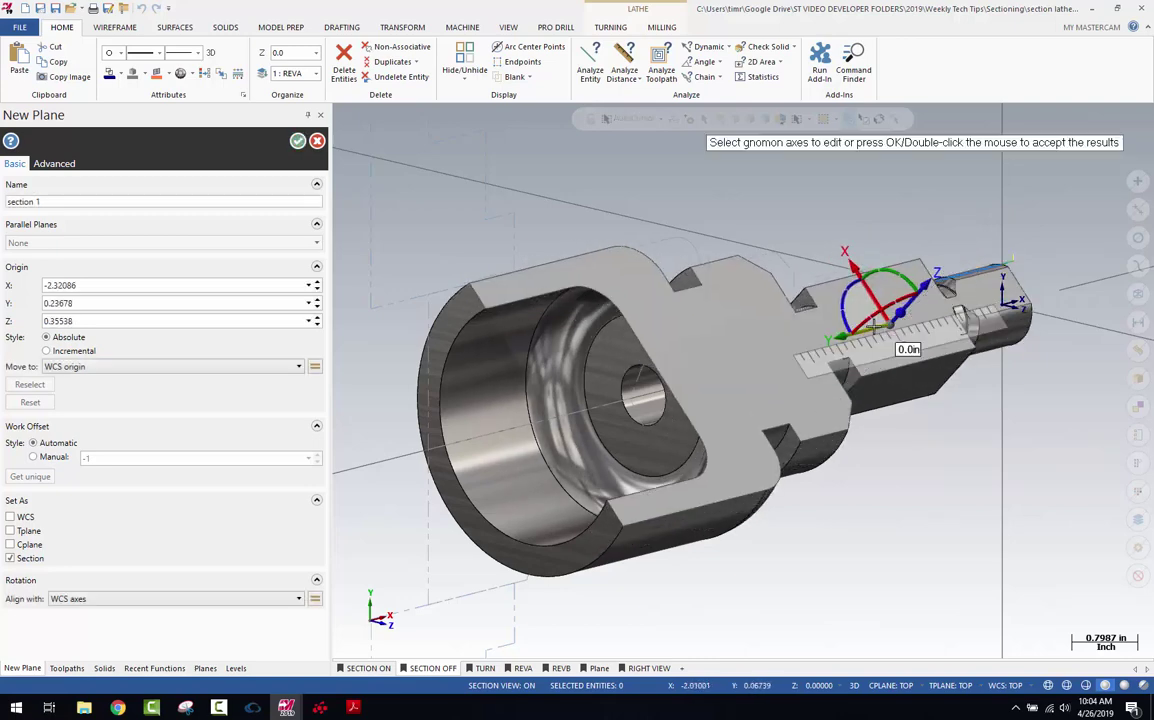
click(858, 325)
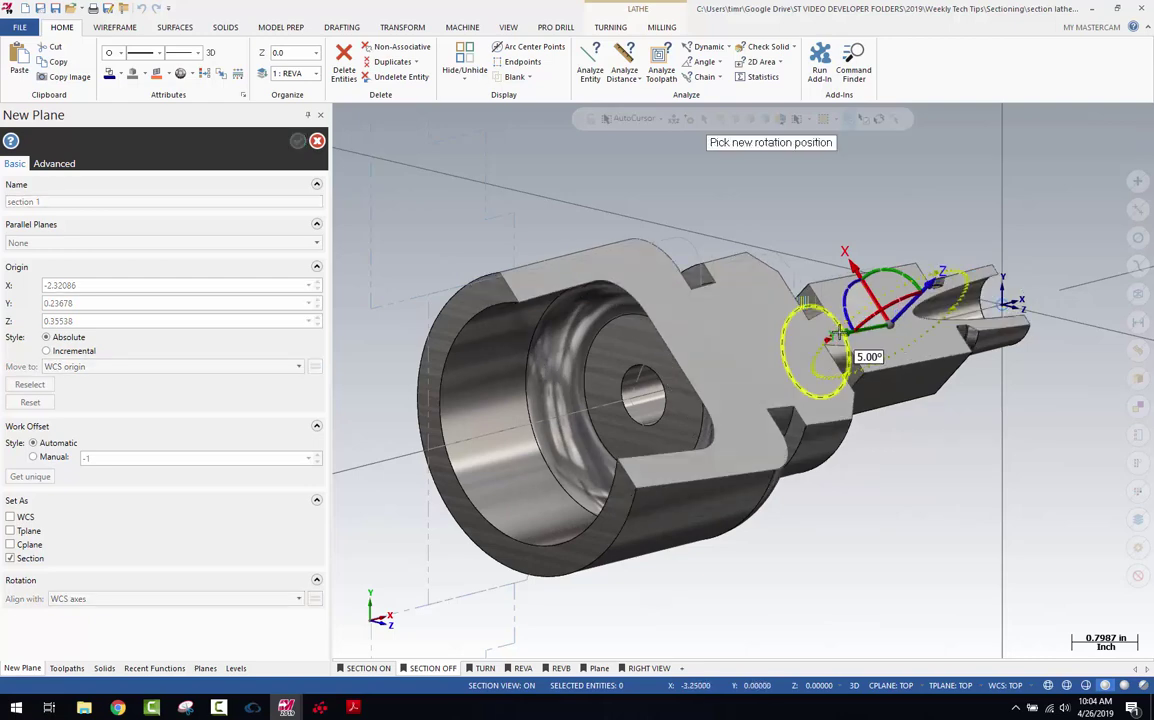
click(838, 340)
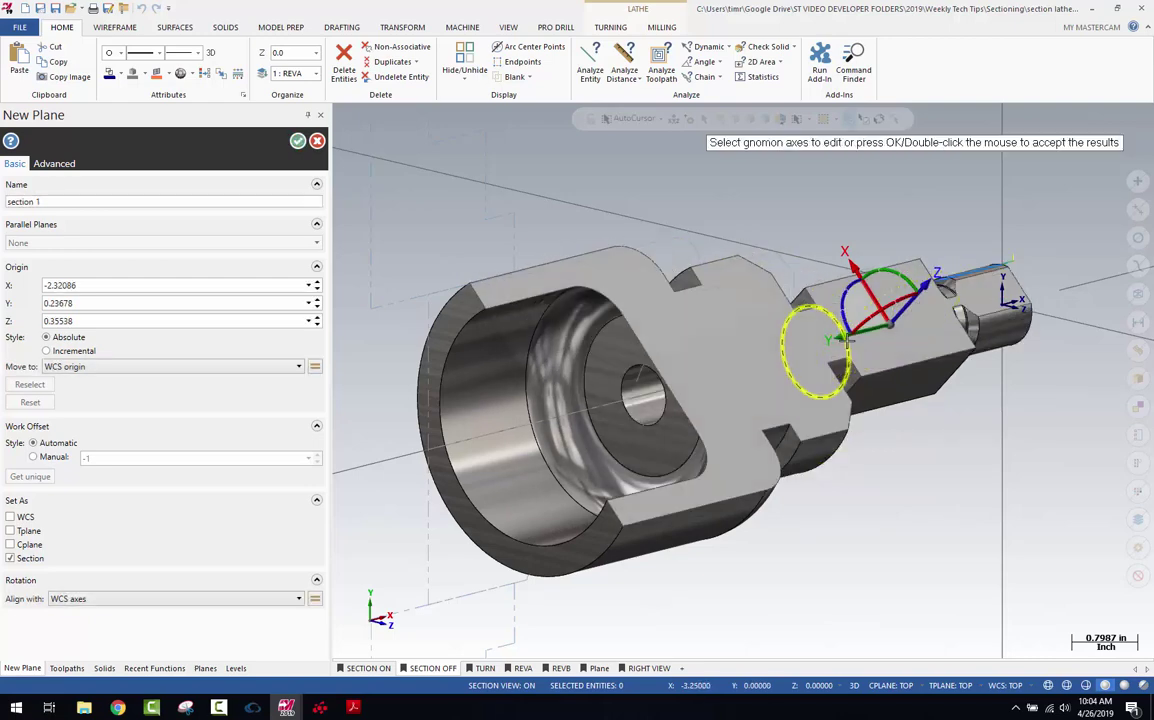
click(899, 316)
- Create section 1, preview its cut, then uncheck it and select then deselect Top
click(298, 141)
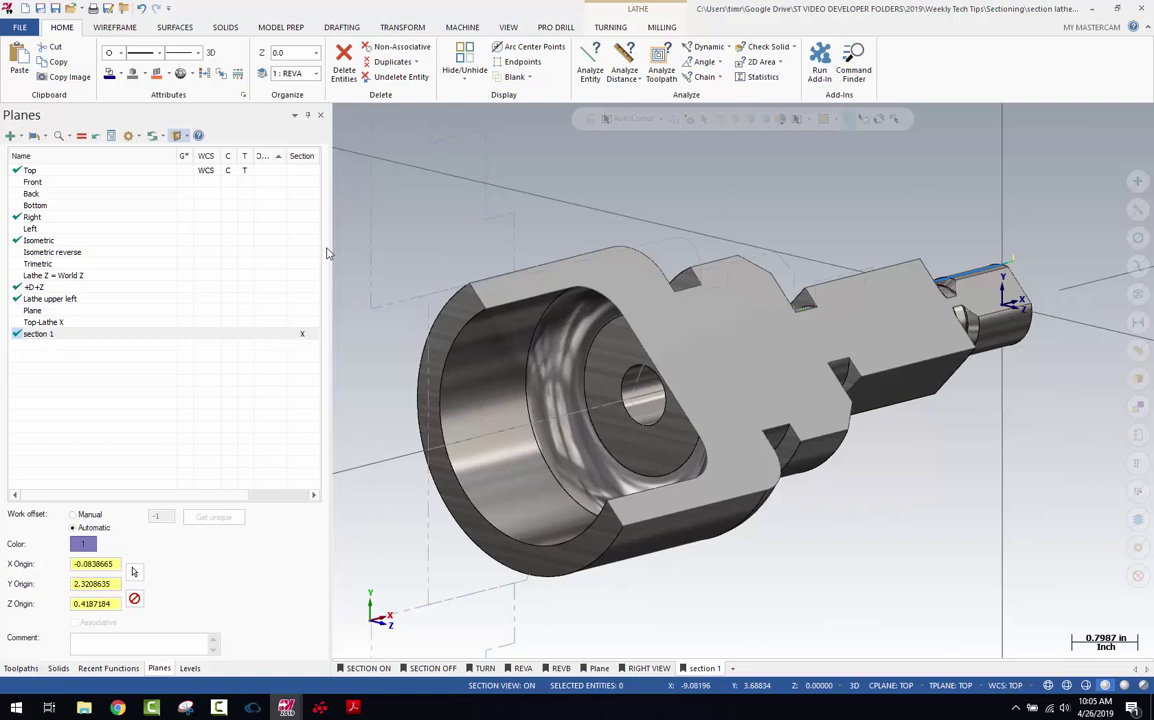
click(306, 336)
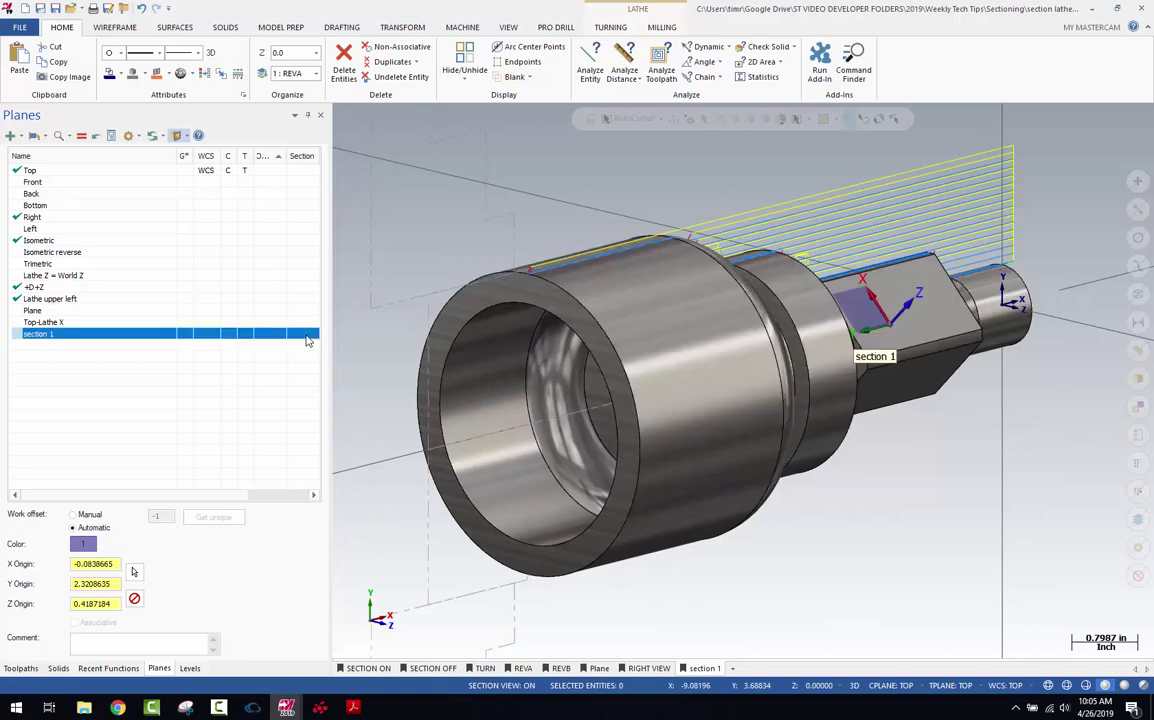
click(307, 340)
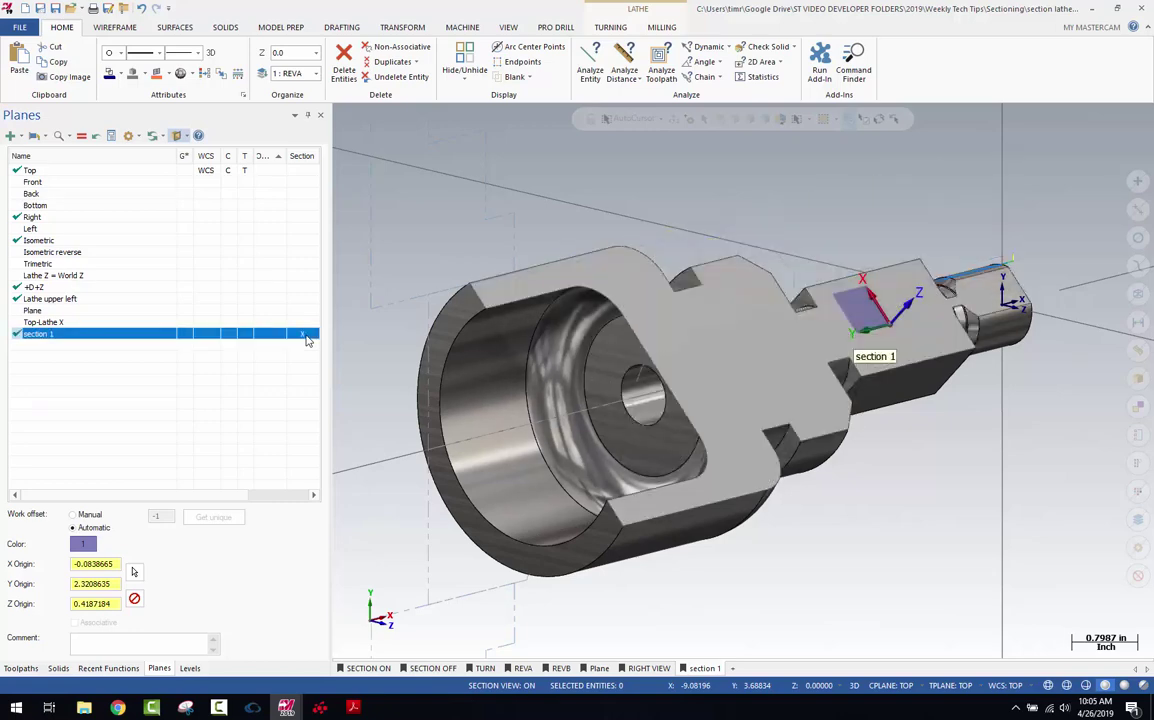
click(307, 340)
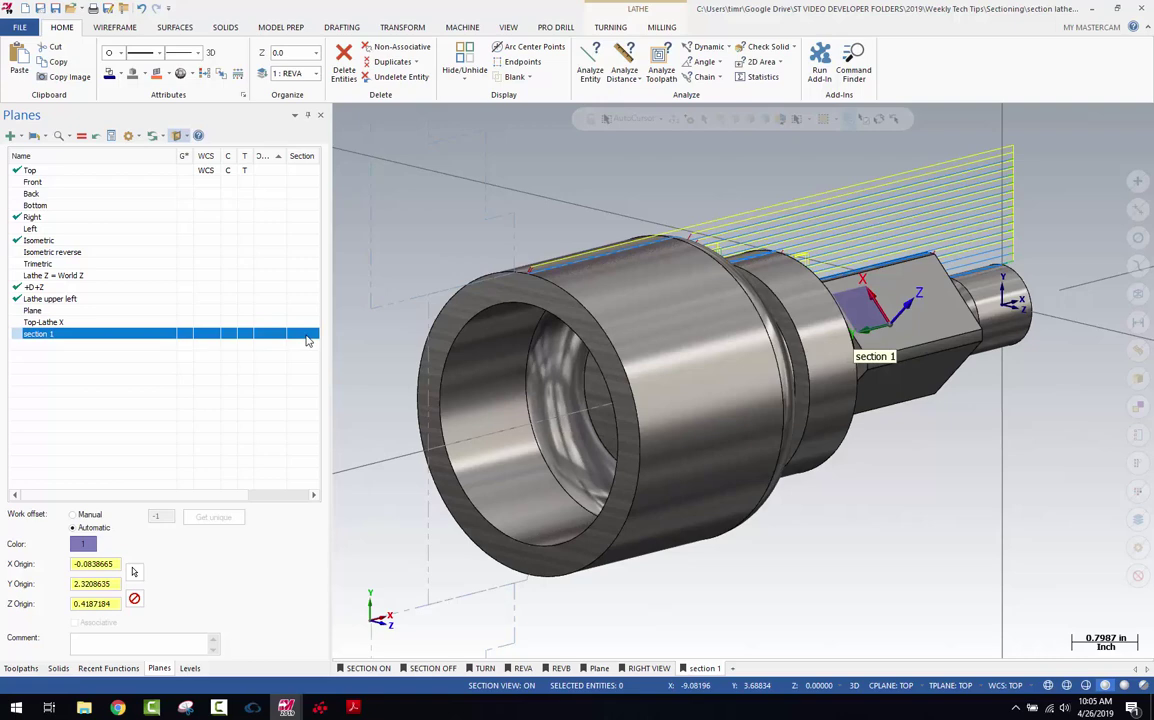
click(94, 171)
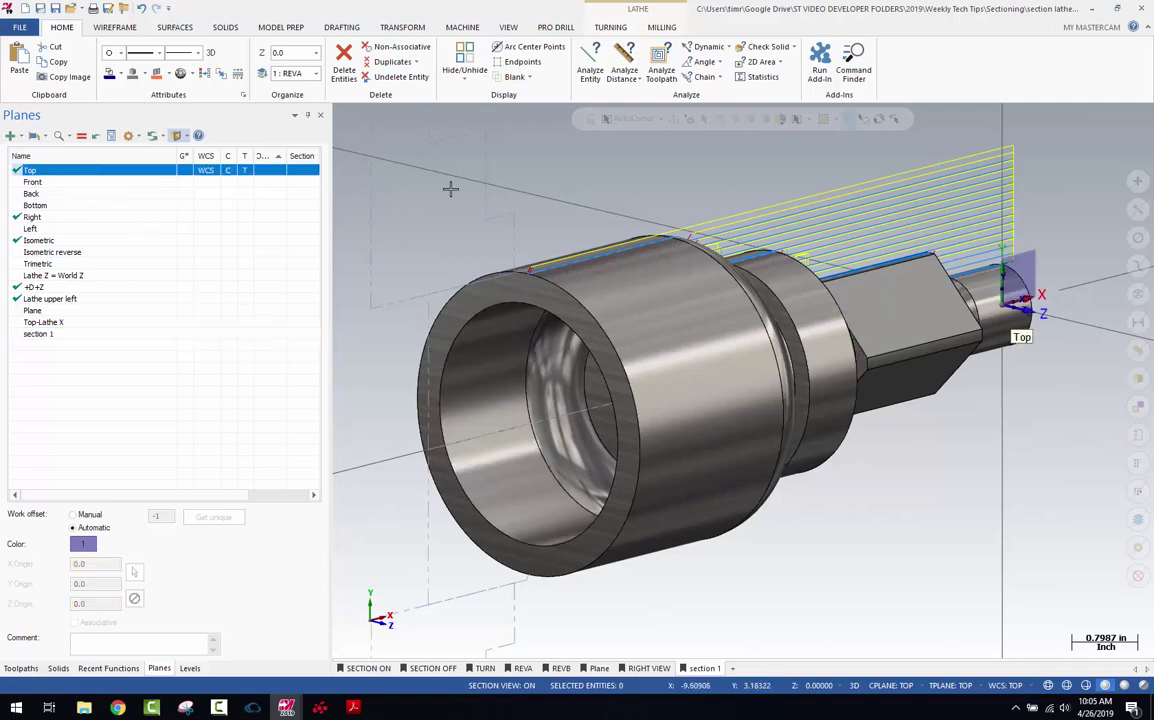
click(600, 200)
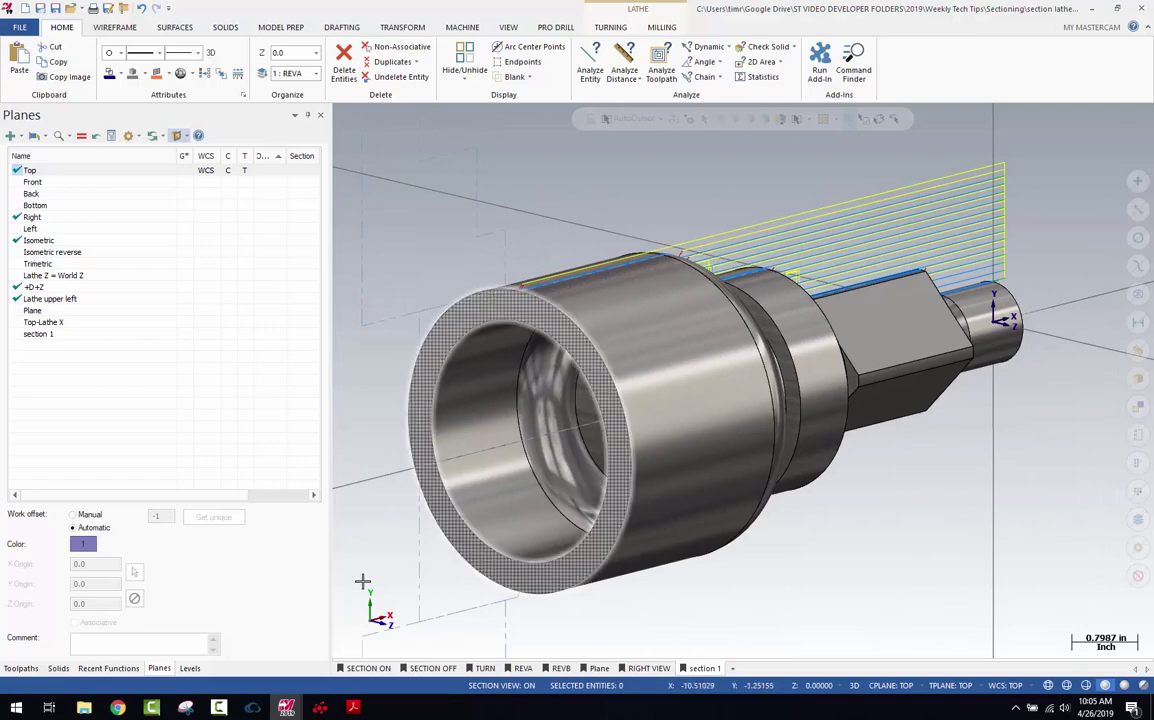
- Switch between the SECTION ON and SECTION OFF bookmarks twice, ending on SECTION OFF
click(372, 669)
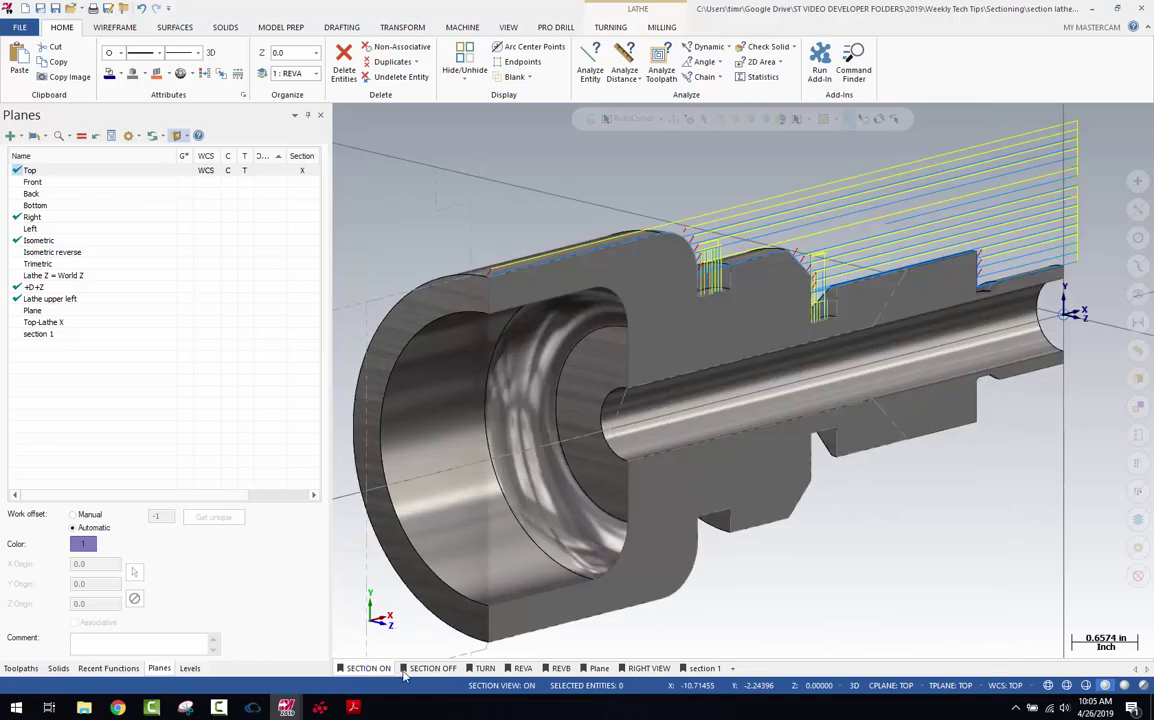
click(421, 670)
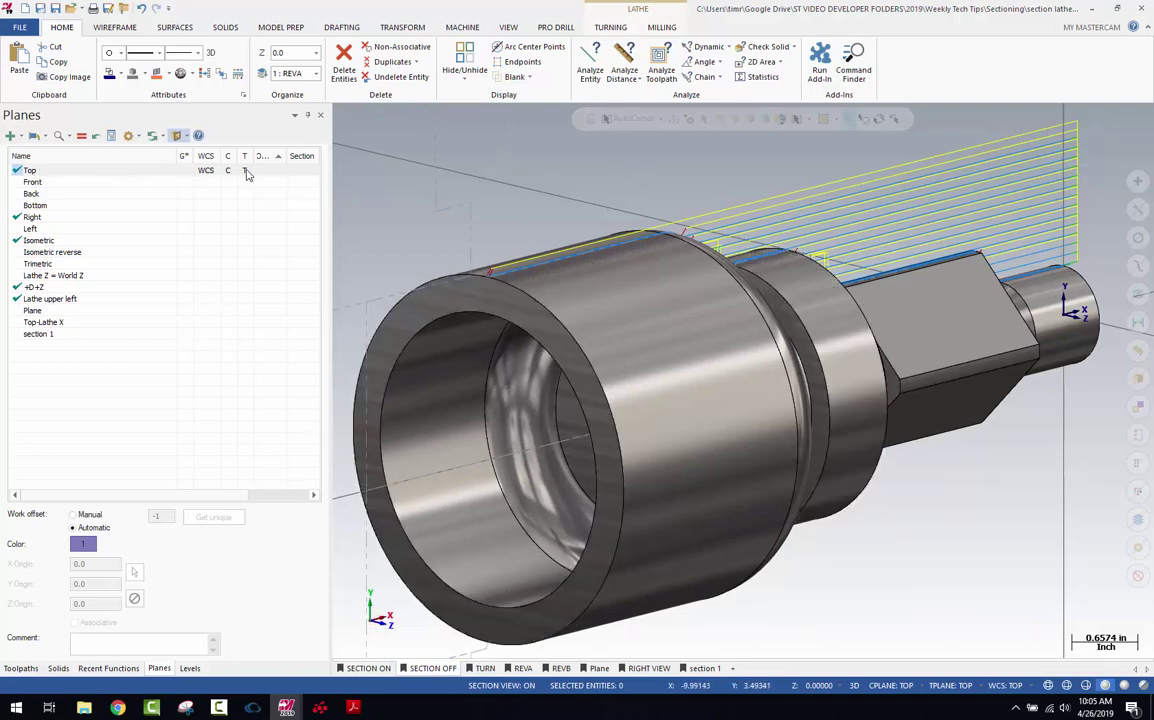
click(372, 668)
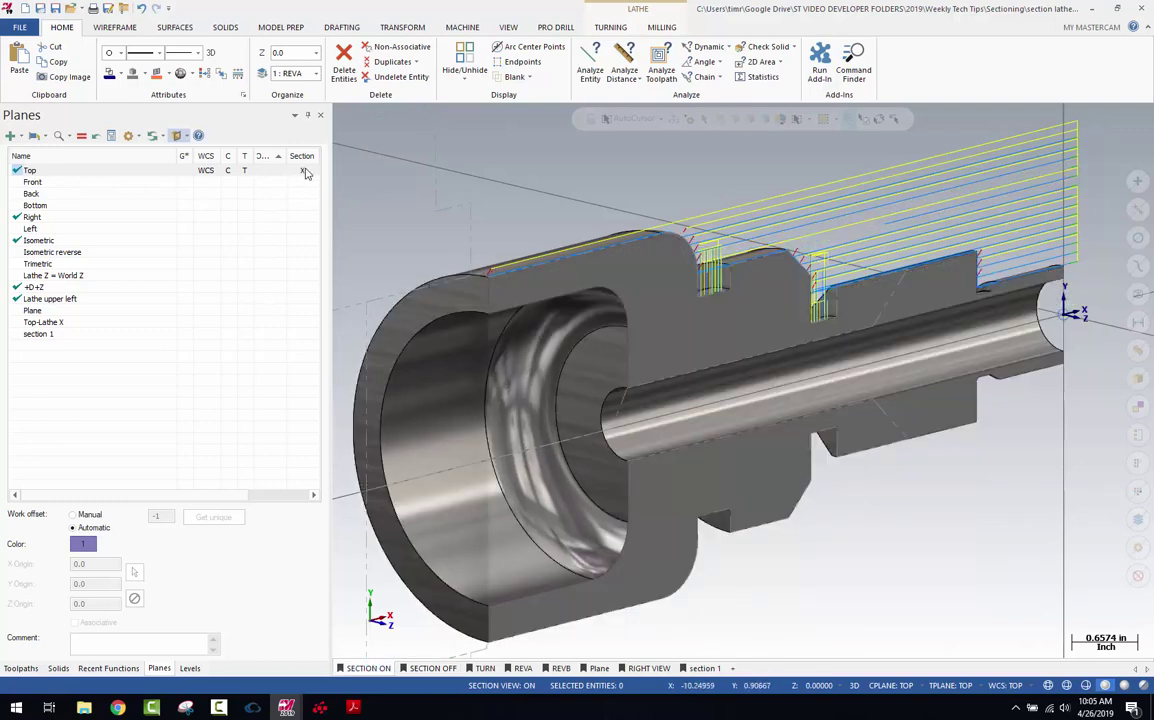
click(432, 668)
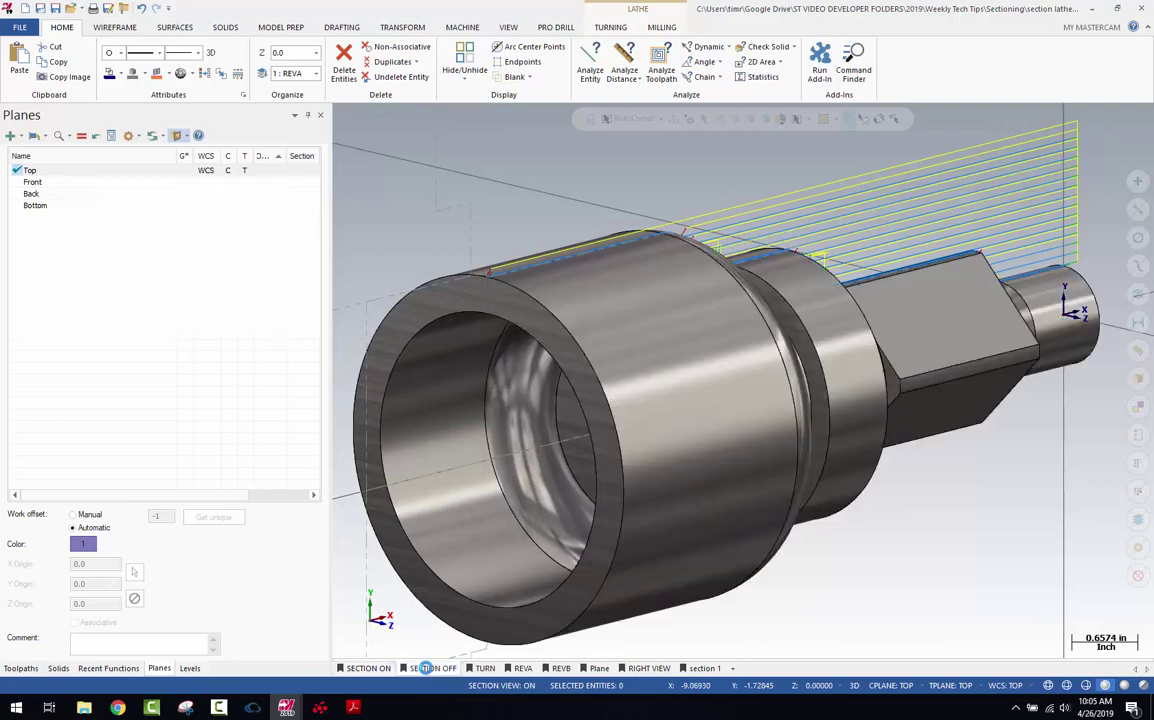
- Review the viewsheet settings, confirming all save options including section planes are enabled
right_click(430, 670)
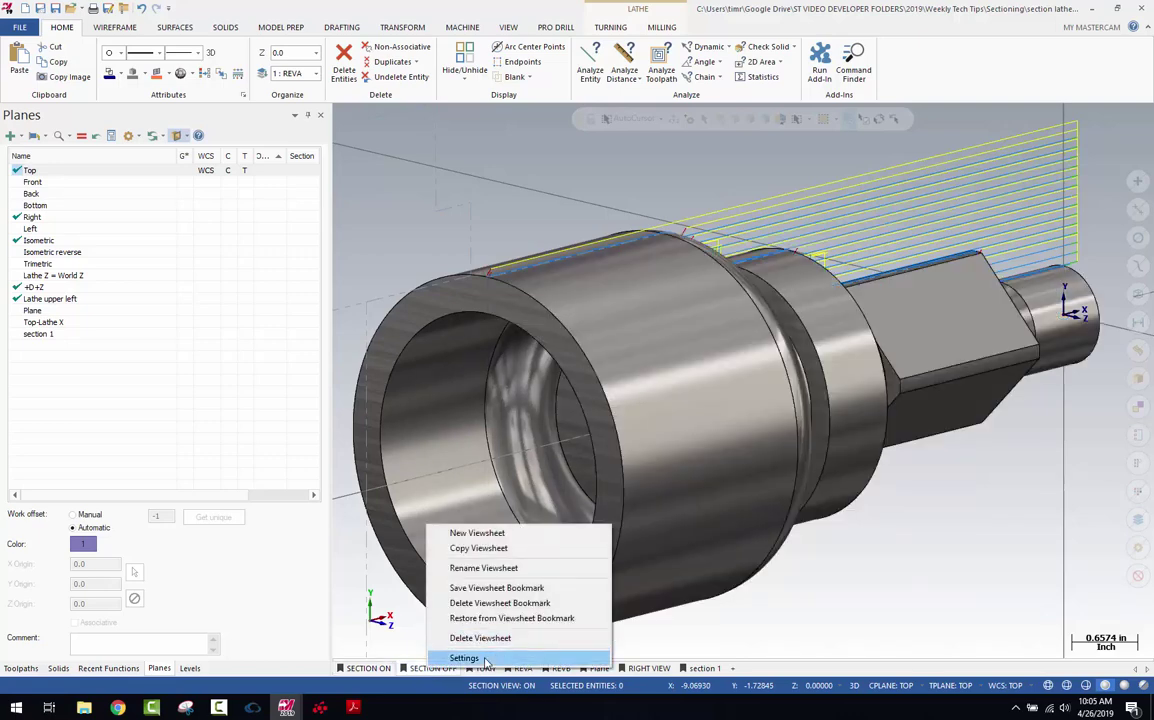
click(464, 657)
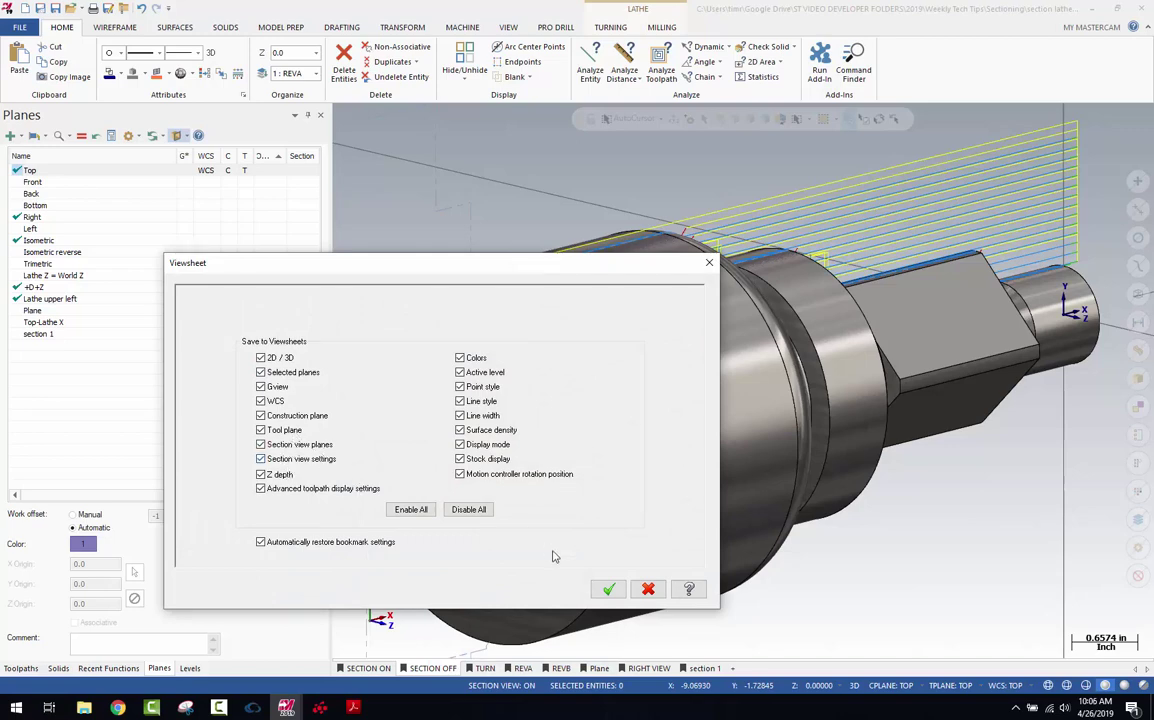
click(608, 589)
- Toggle the section bookmark on and off, then bring up the Toolpaths manager
click(368, 668)
click(368, 668)
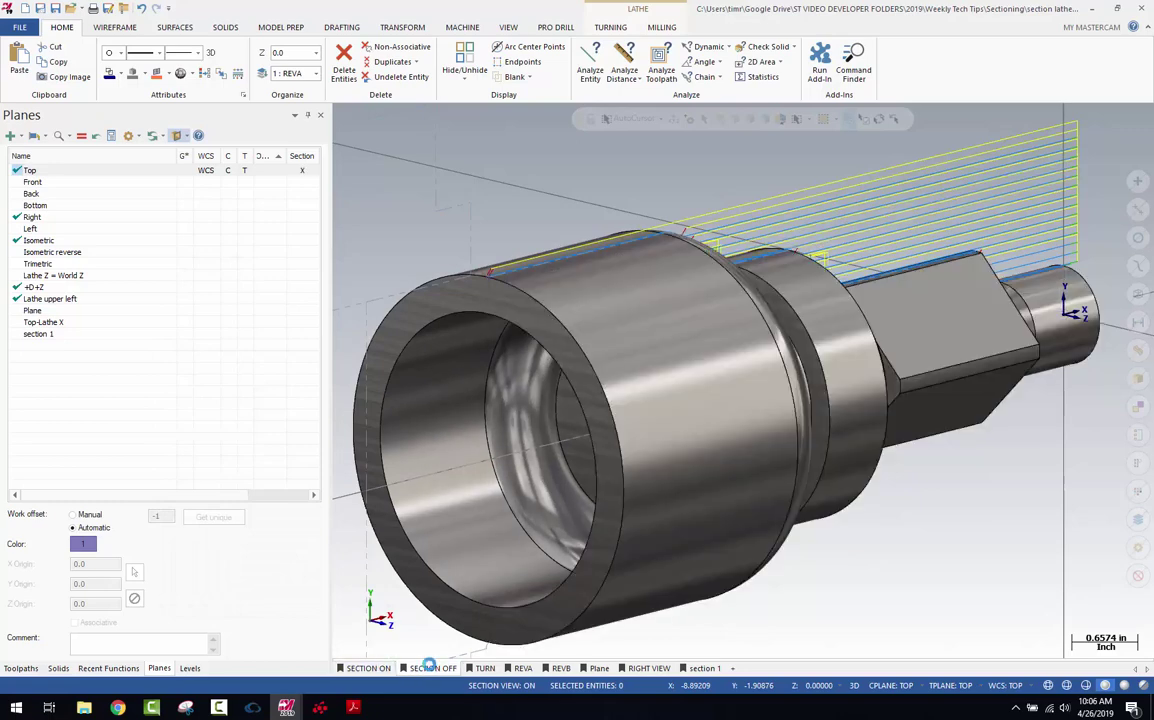
click(21, 668)
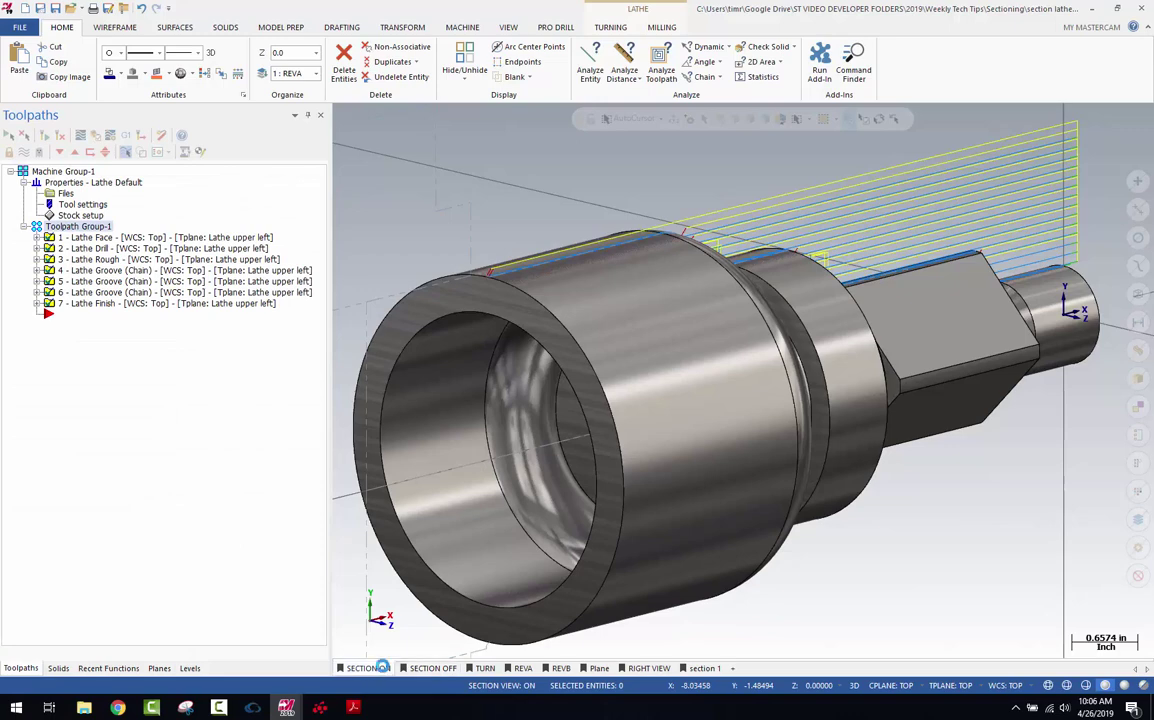
- Send all seven lathe operations to Mastercam Simulator and nudge its window upward
click(432, 668)
click(432, 668)
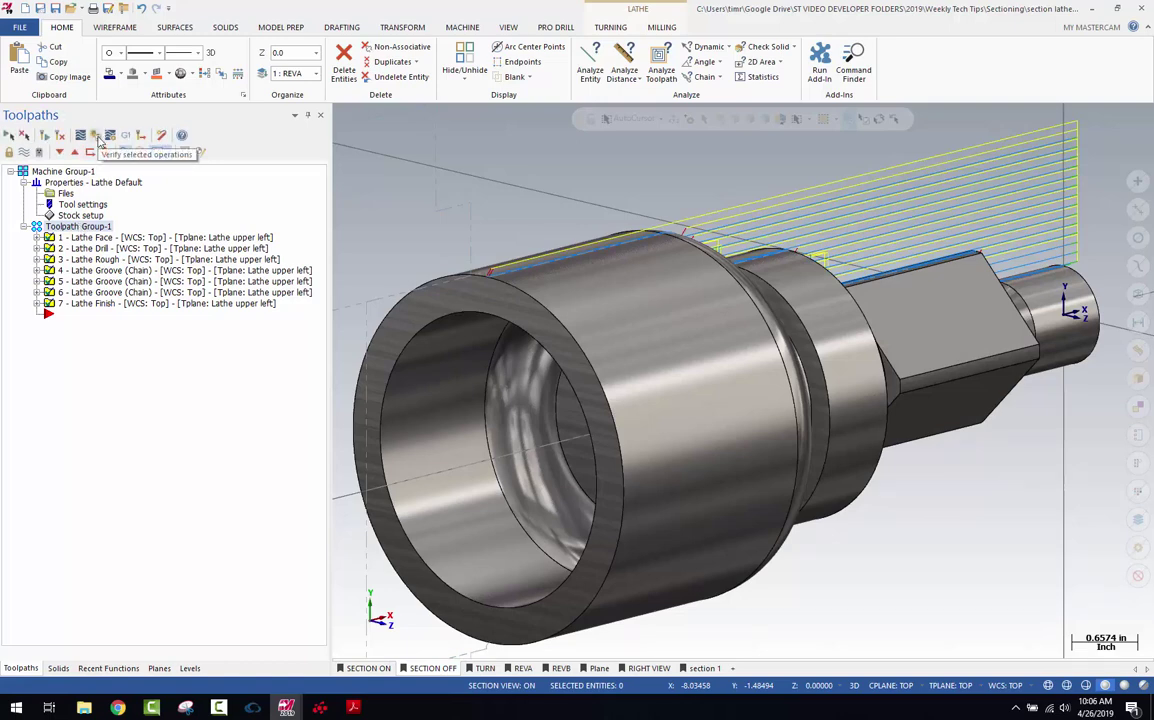
click(96, 137)
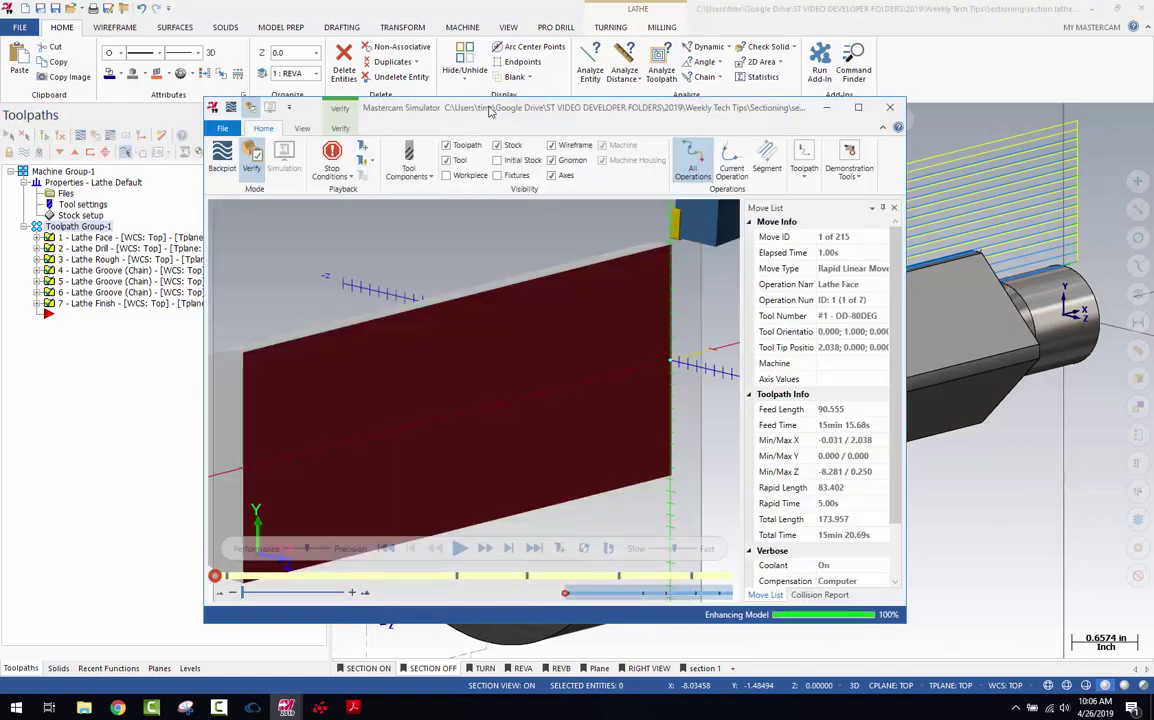
drag(490, 112, 490, 97)
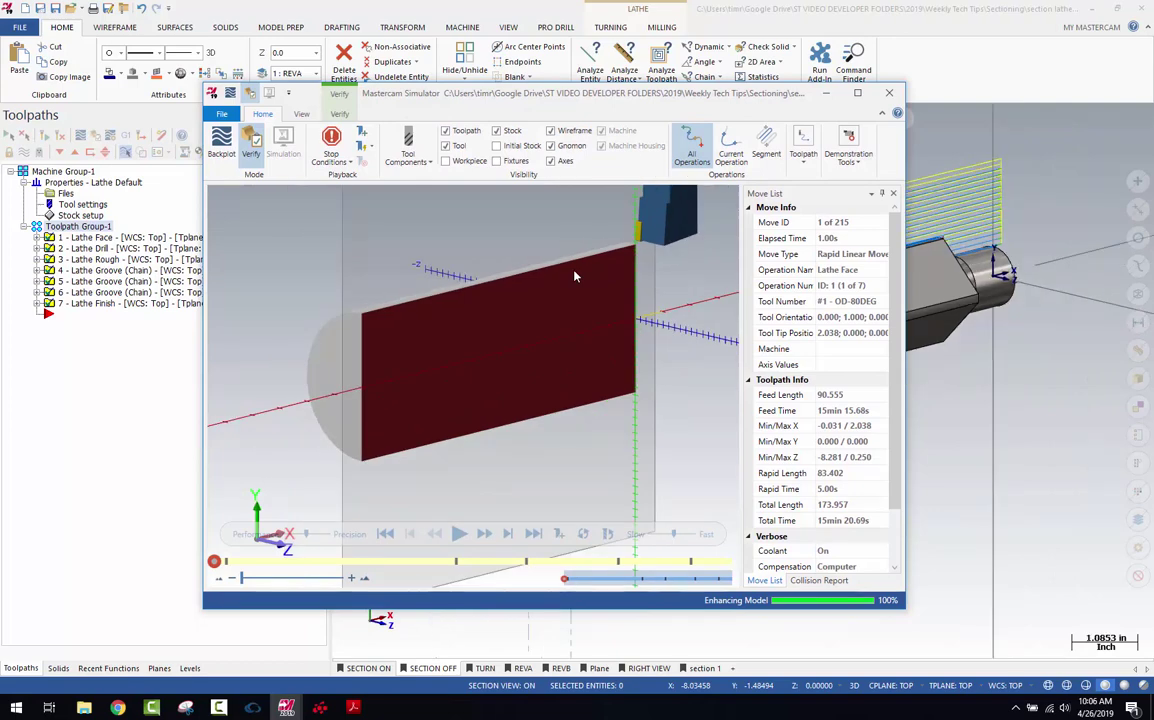
- Play all 215 moves in Verify, inspect the cut stock, close Simulator, and rotate to the bore end
click(338, 113)
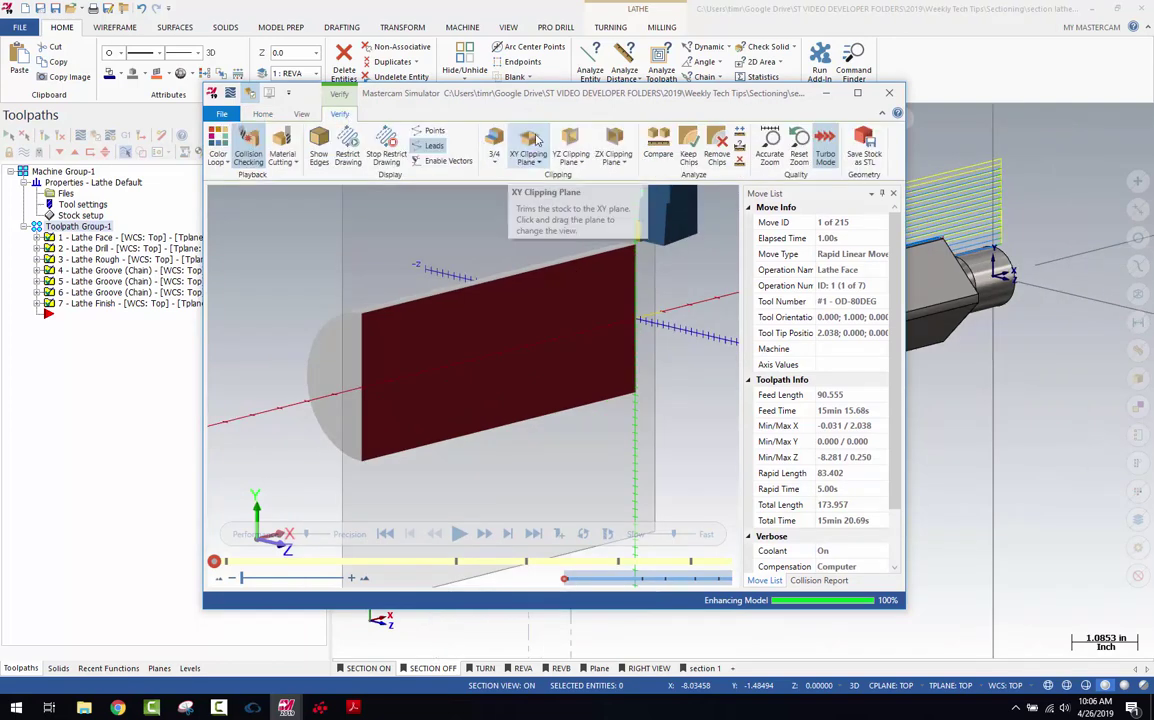
click(458, 537)
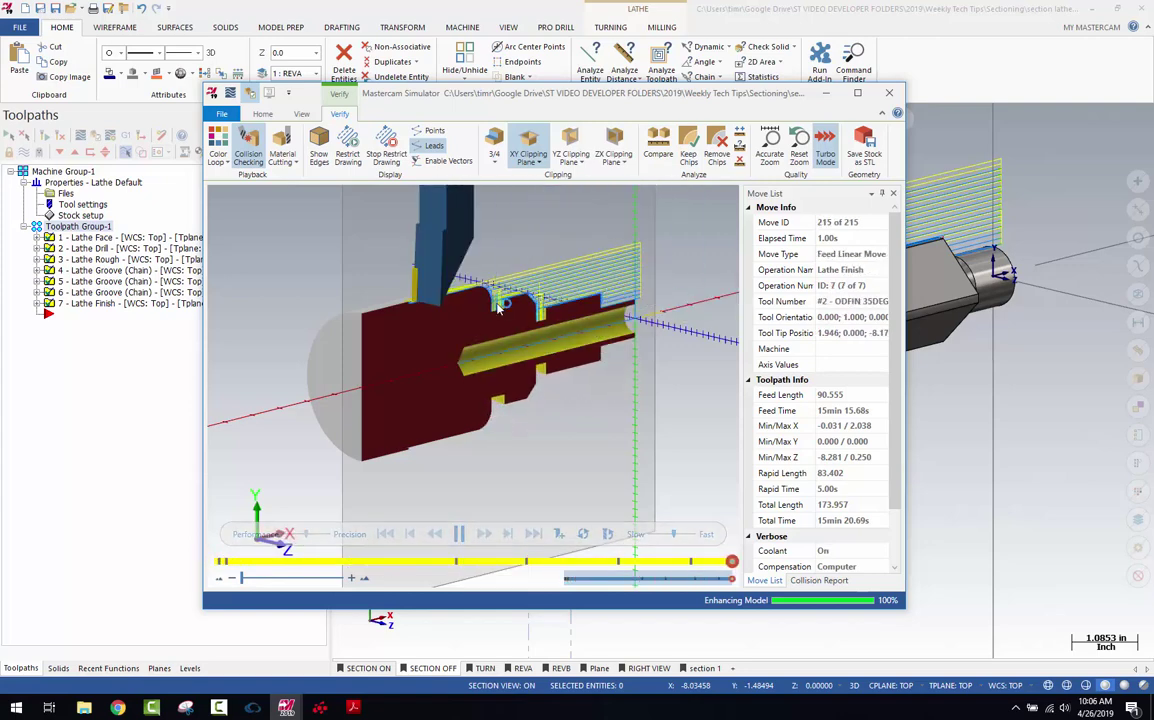
scroll(500, 314, up, 2)
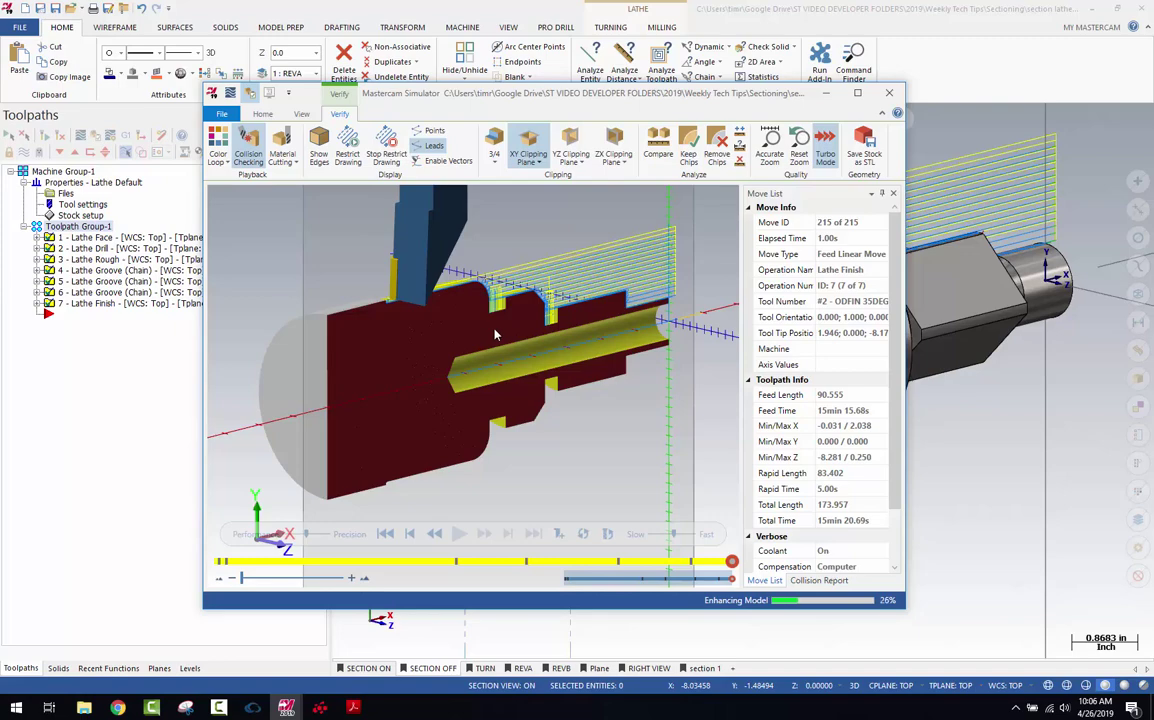
scroll(495, 335, down, 2)
middle_drag(495, 335, 496, 335)
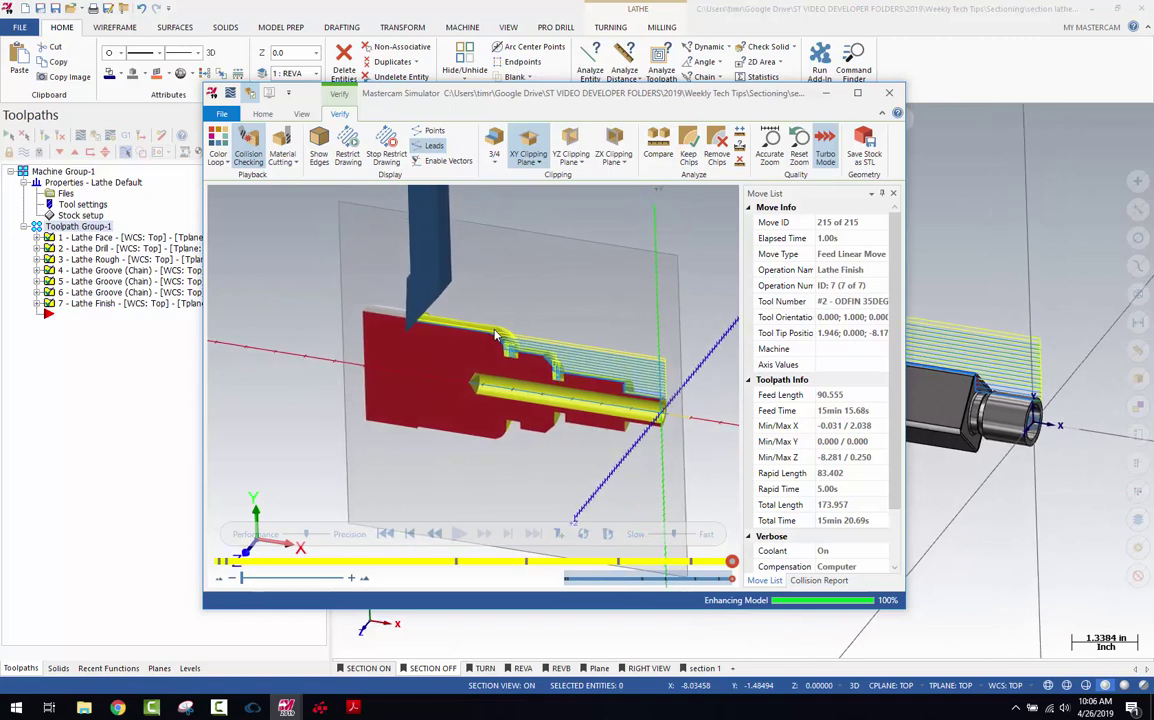
click(828, 95)
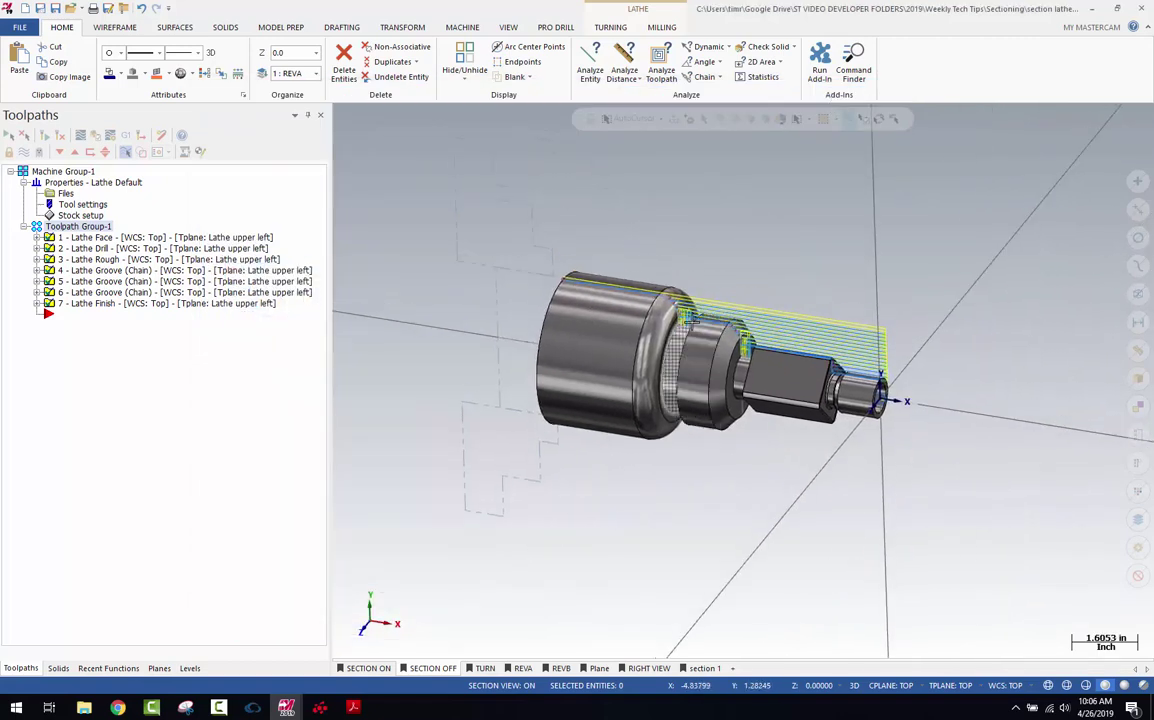
key(alt+Left)
key(alt+Left)
key(alt+Left)
key(alt+Left)
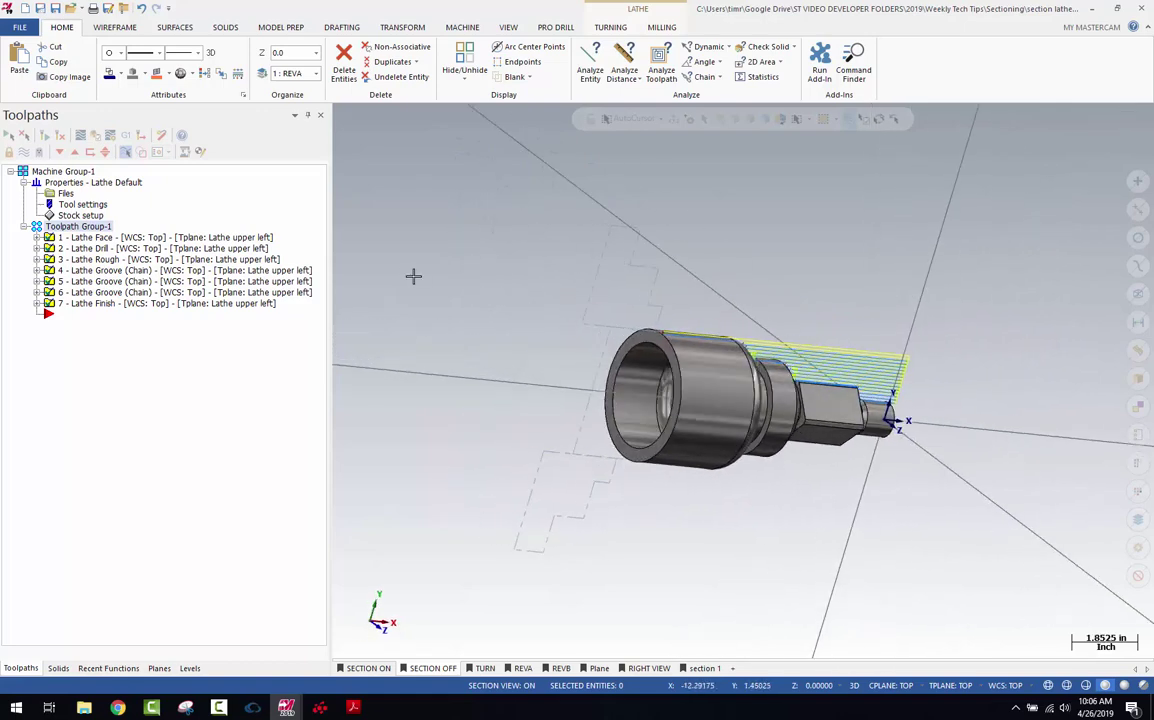